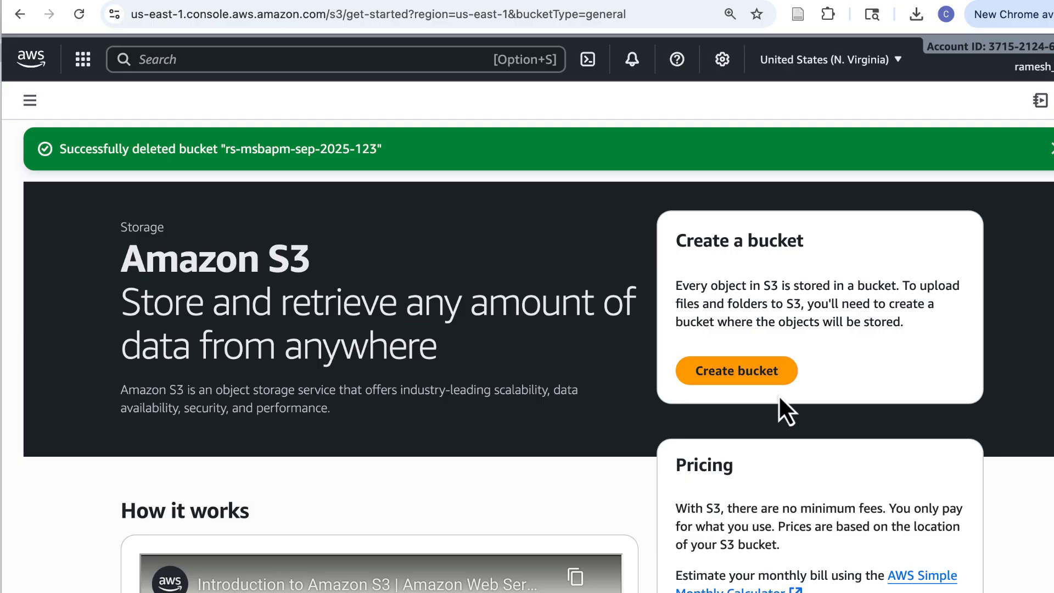
From the S3 start page showing the deletion banner, begin creating a new general purpose bucket
click(763, 378)
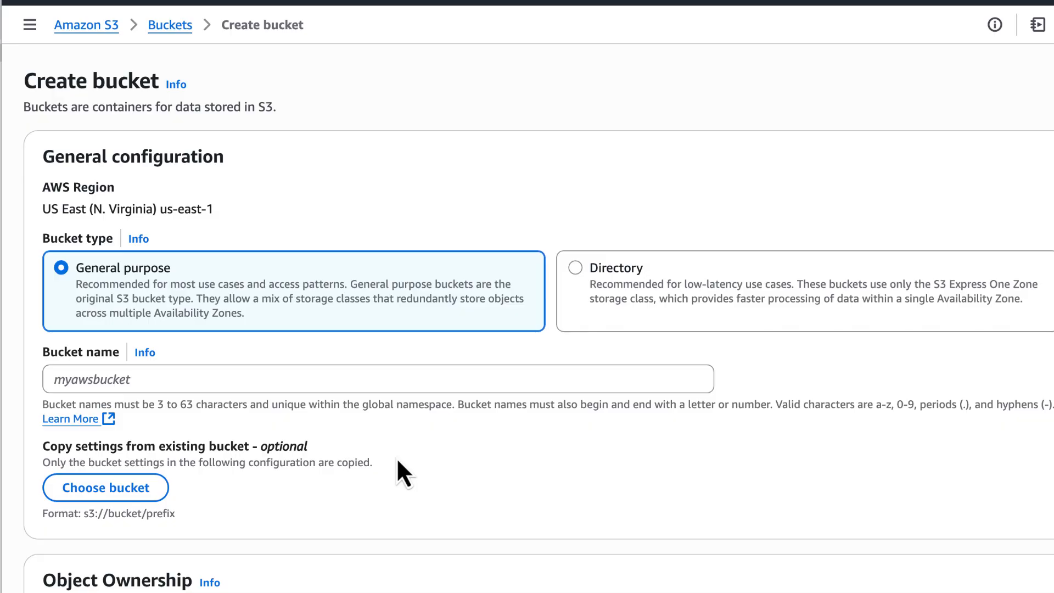
Create bucket rs-msbapm-sep2025-123 in us-east-1, keeping all default settings
click(150, 379)
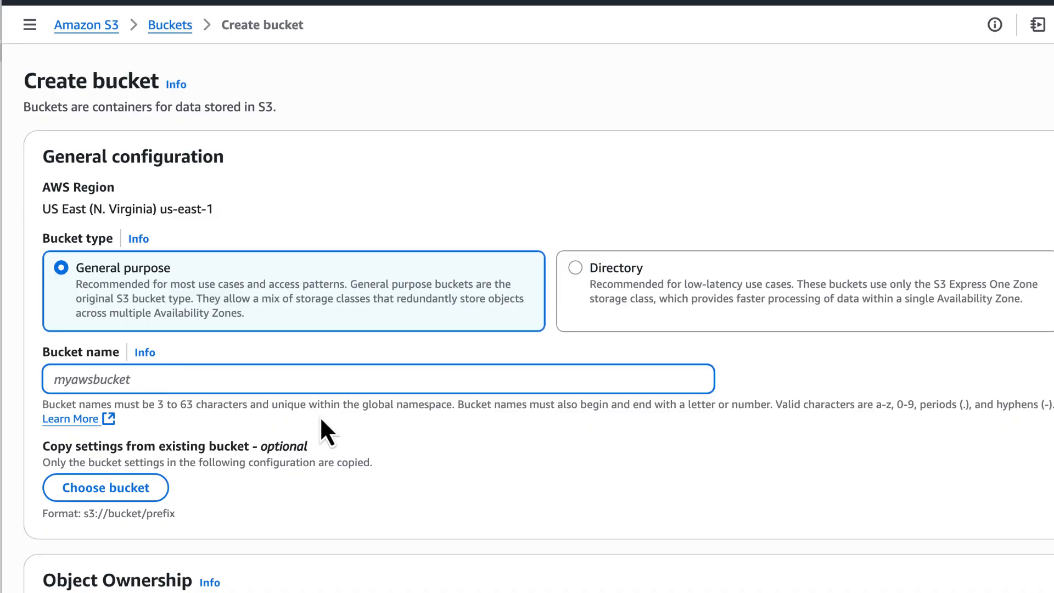
drag(272, 405, 567, 433)
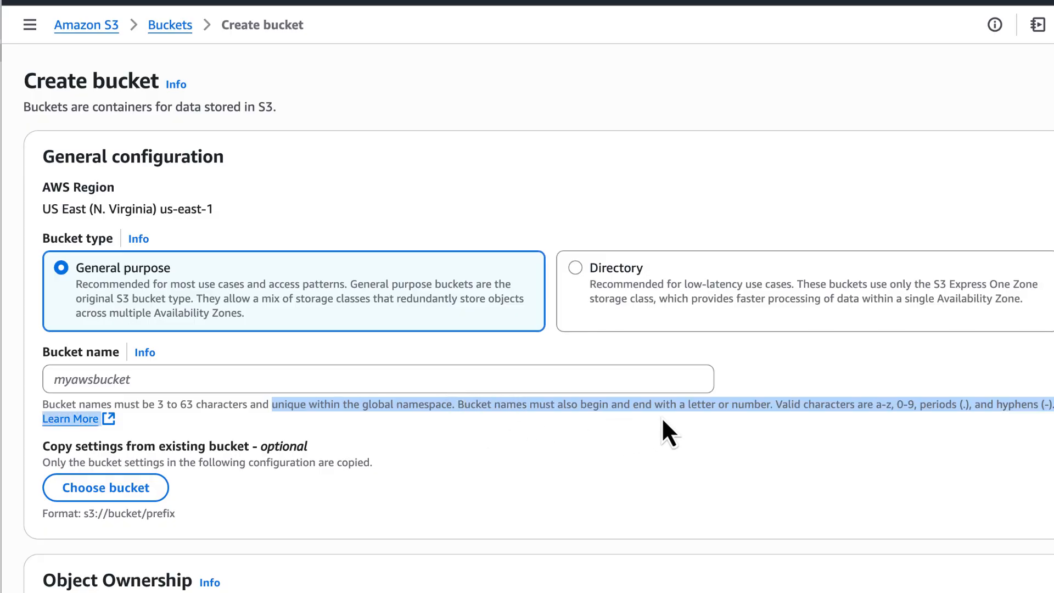
click(316, 371)
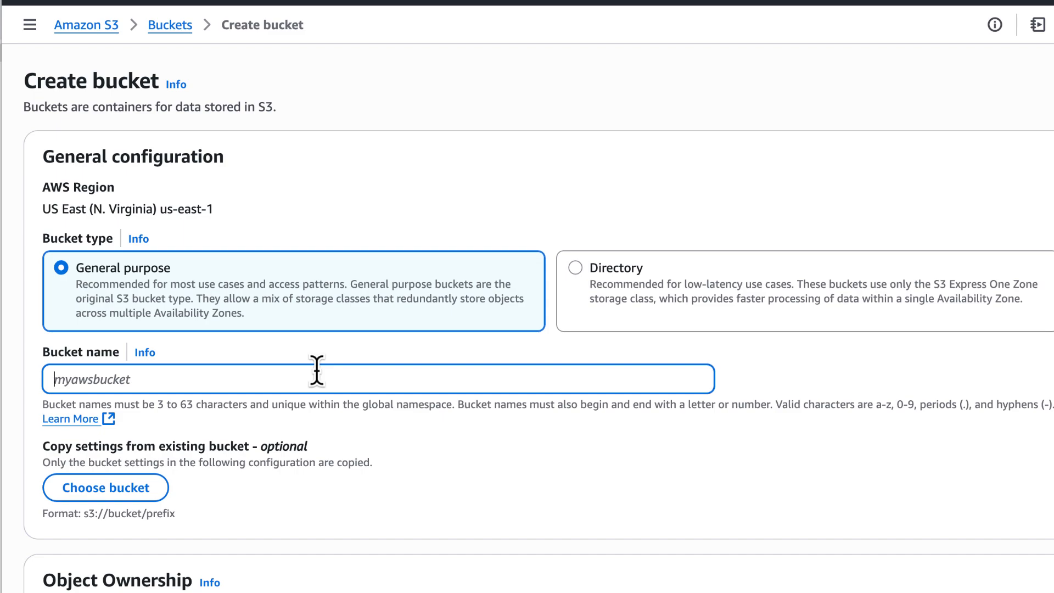
text(rs-msbapm-)
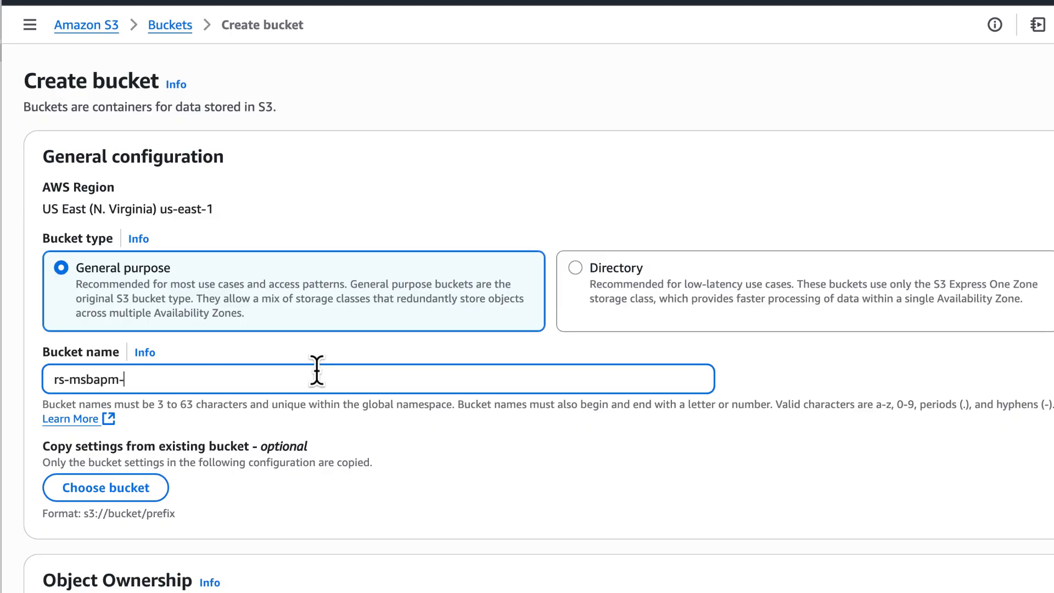
text(sep2025-123)
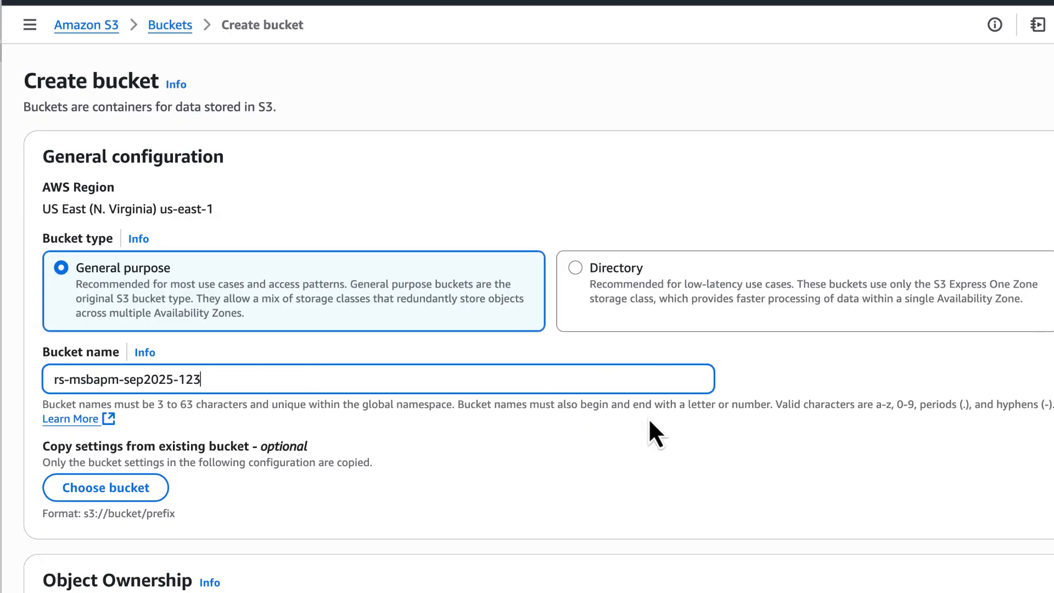
scroll(647, 420, down, 20)
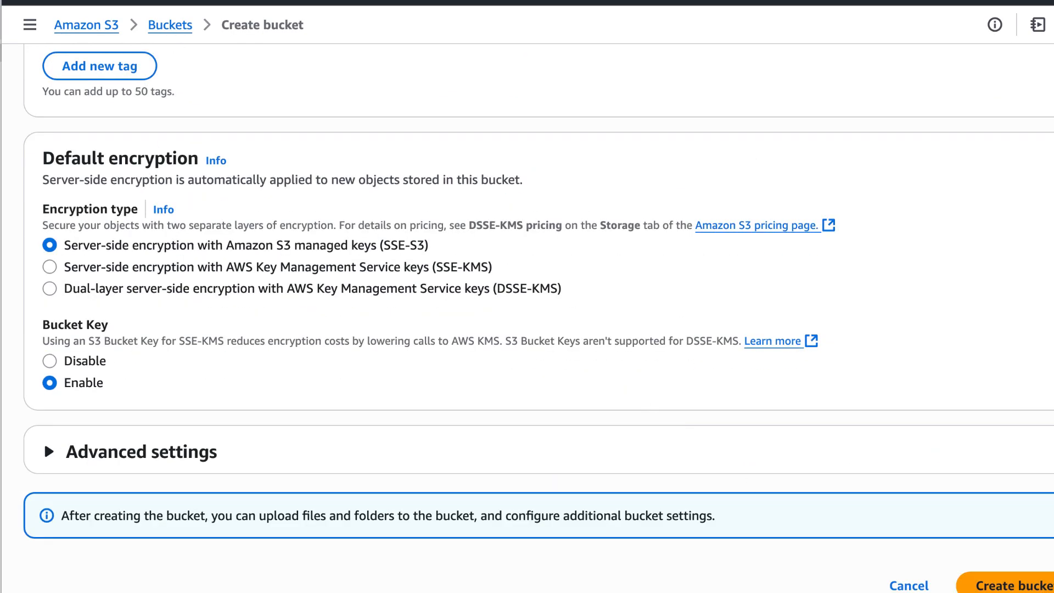
mouse_move(1053, 592)
mouse_down()
mouse_move(1033, 579)
mouse_move(1038, 589)
mouse_up()
scroll(920, 391, down, 2)
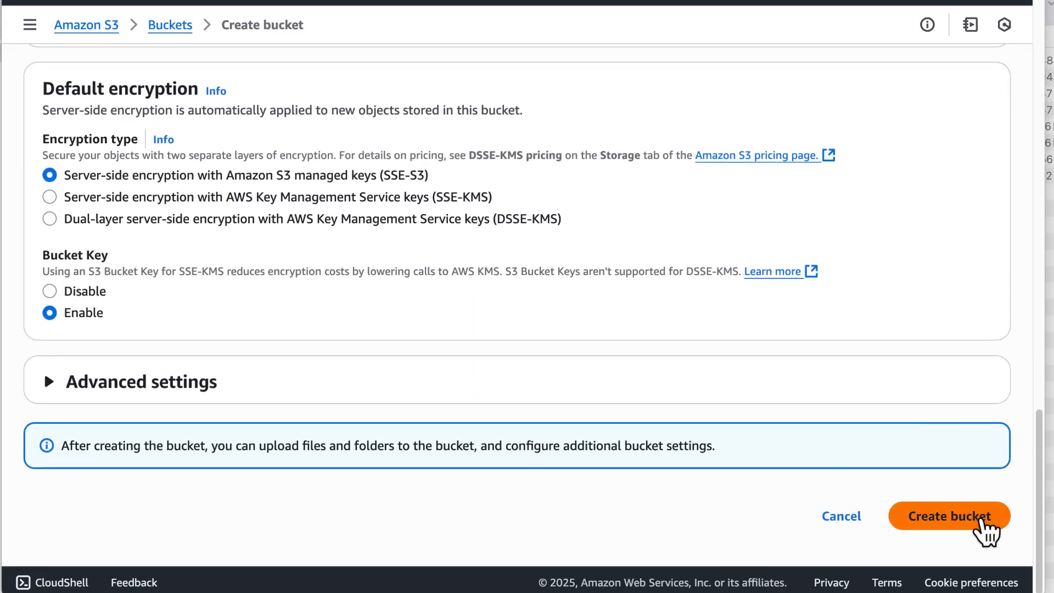
click(982, 520)
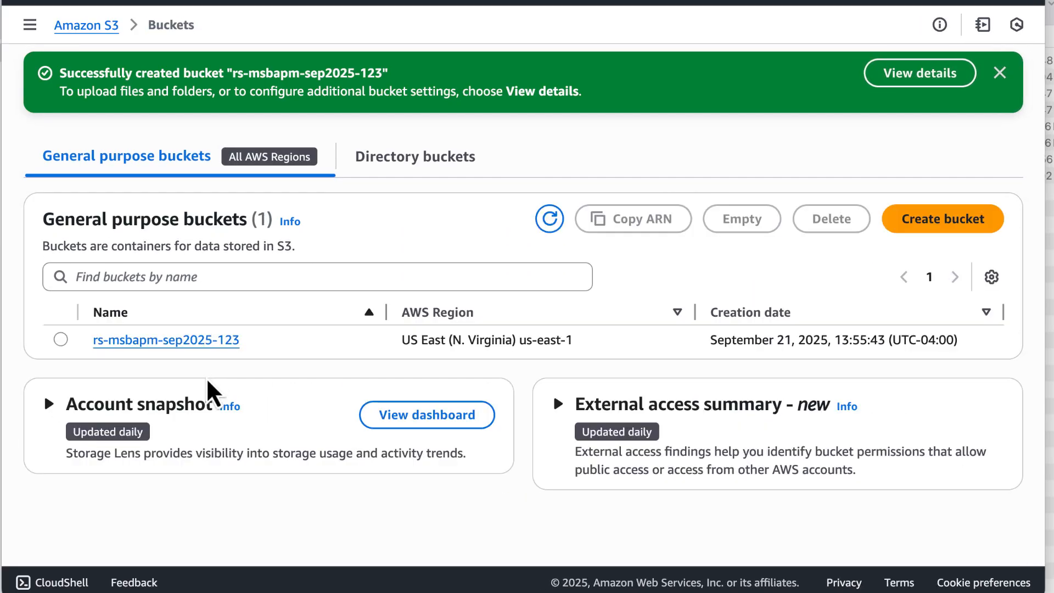
Open bucket rs-msbapm-sep2025-123 and drag trip_data_short.csv from Finder onto it for upload
mouse_move(1046, 591)
mouse_down()
mouse_move(1036, 586)
mouse_move(1053, 592)
mouse_up()
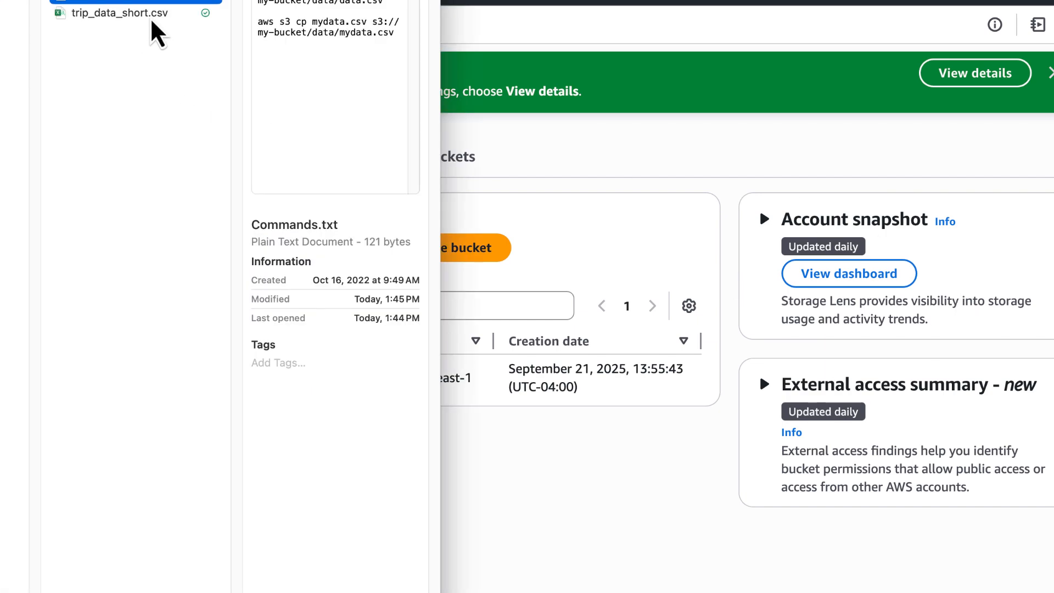
click(543, 198)
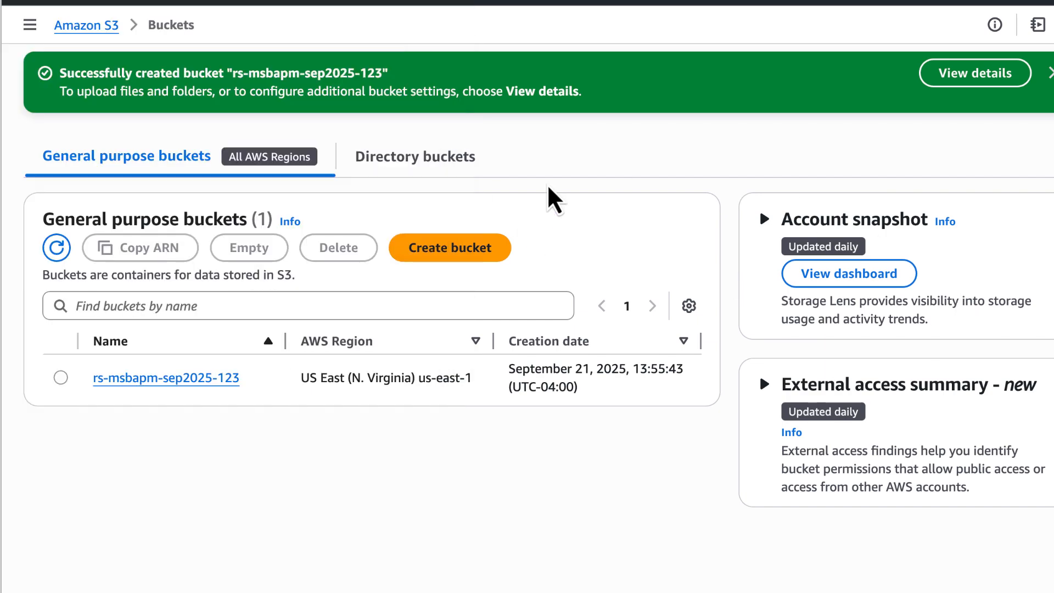
click(196, 377)
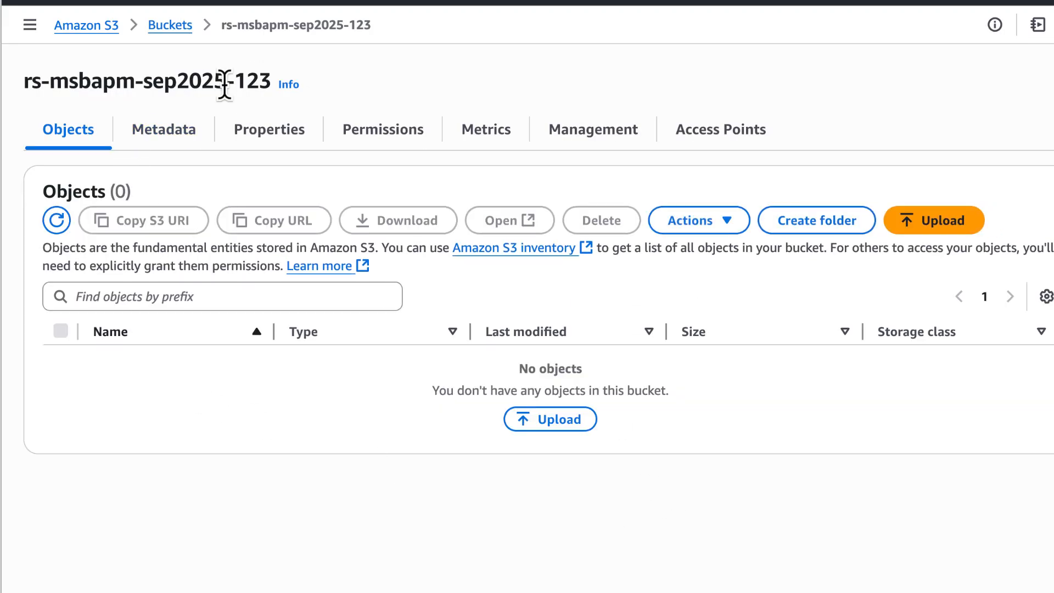
click(0, 114)
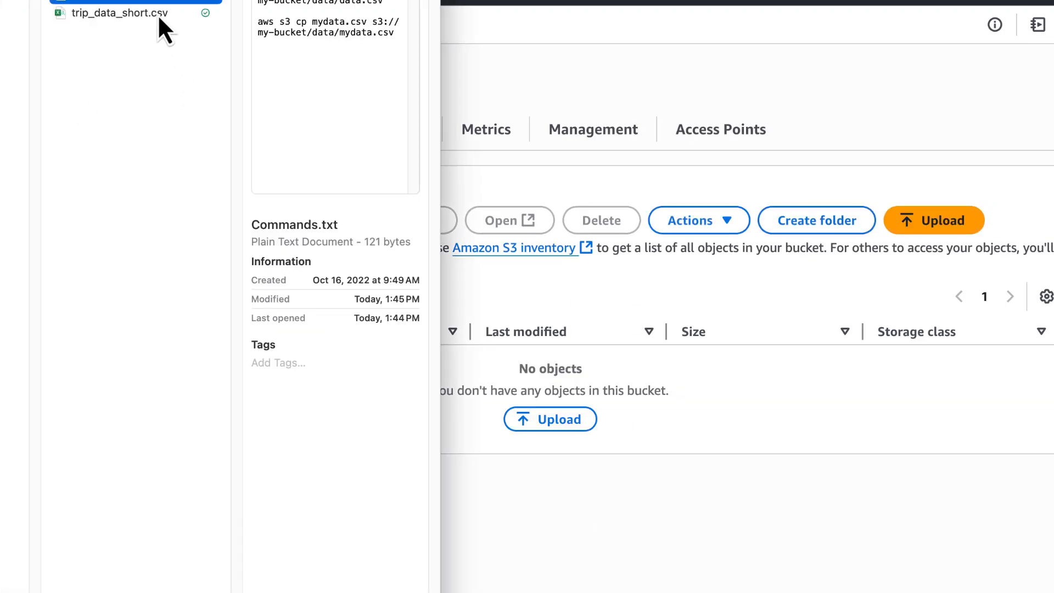
drag(159, 16, 641, 383)
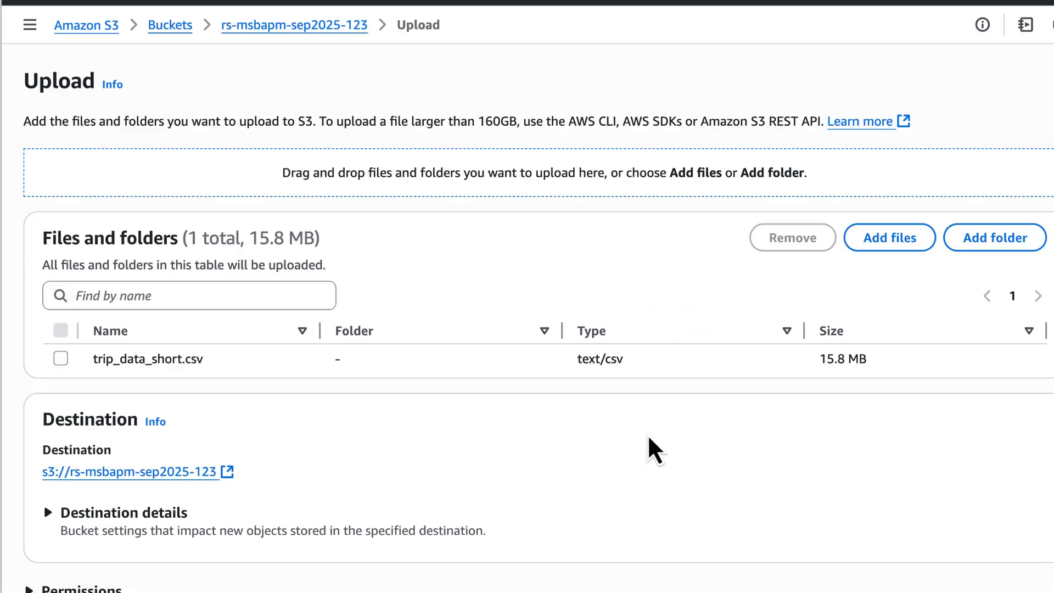
Upload trip_data_short.csv (15.8 MB) and return to the bucket's object list
scroll(644, 488, down, 3)
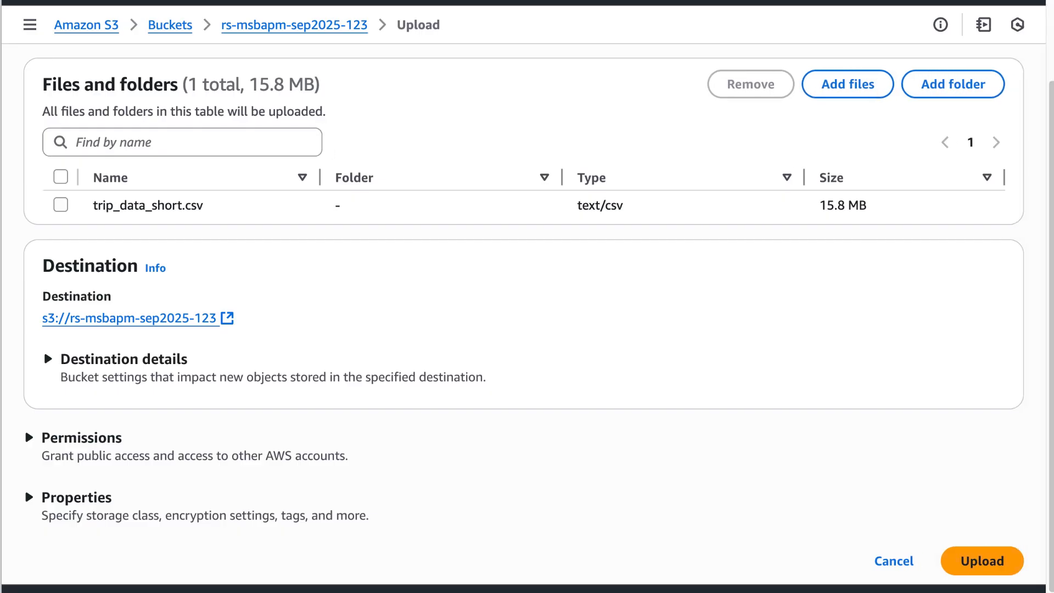
click(1016, 561)
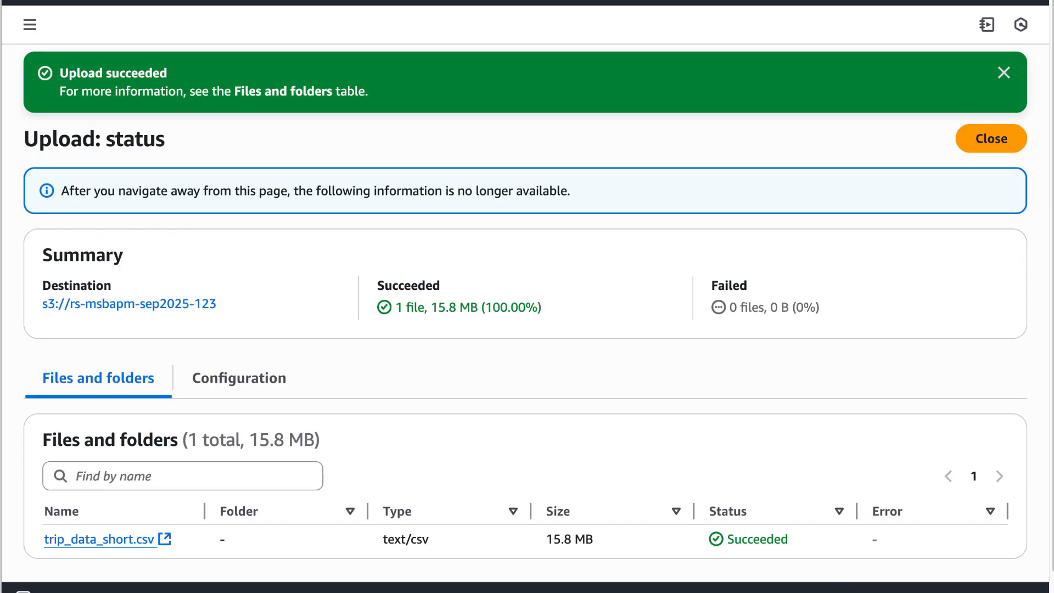
click(209, 304)
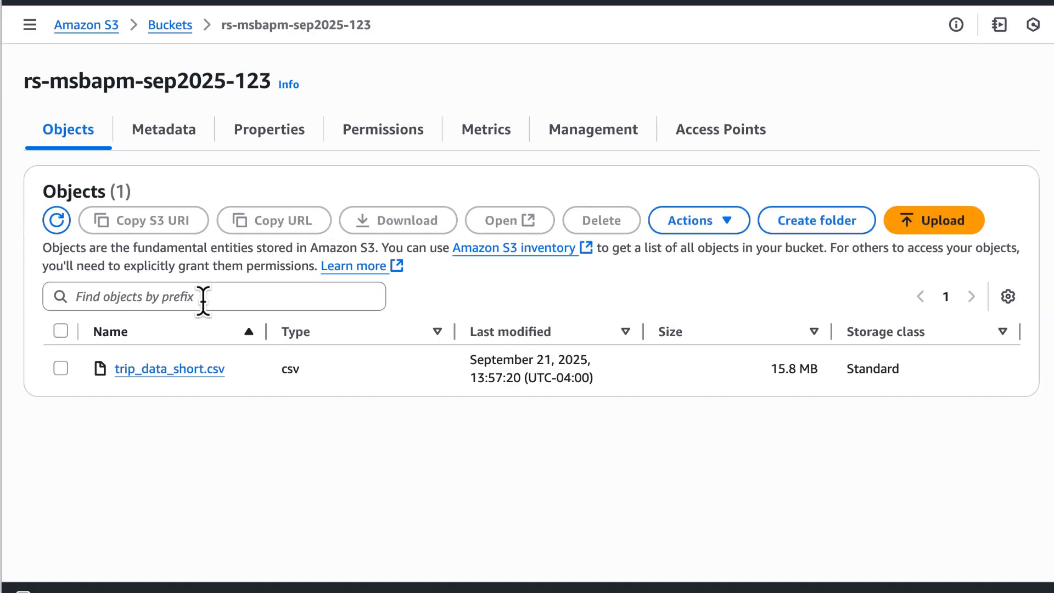
click(215, 369)
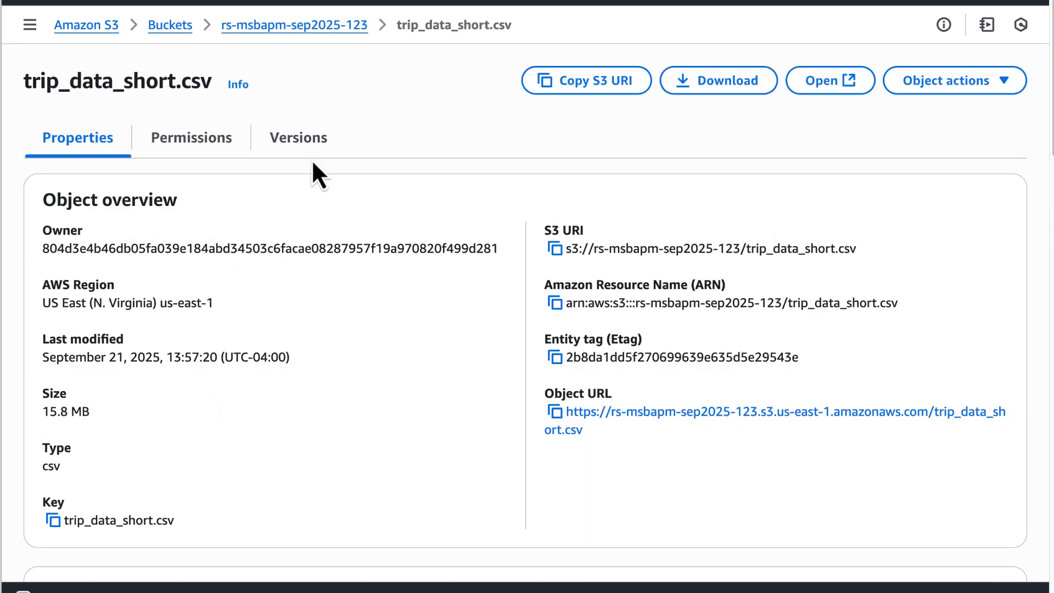
click(291, 26)
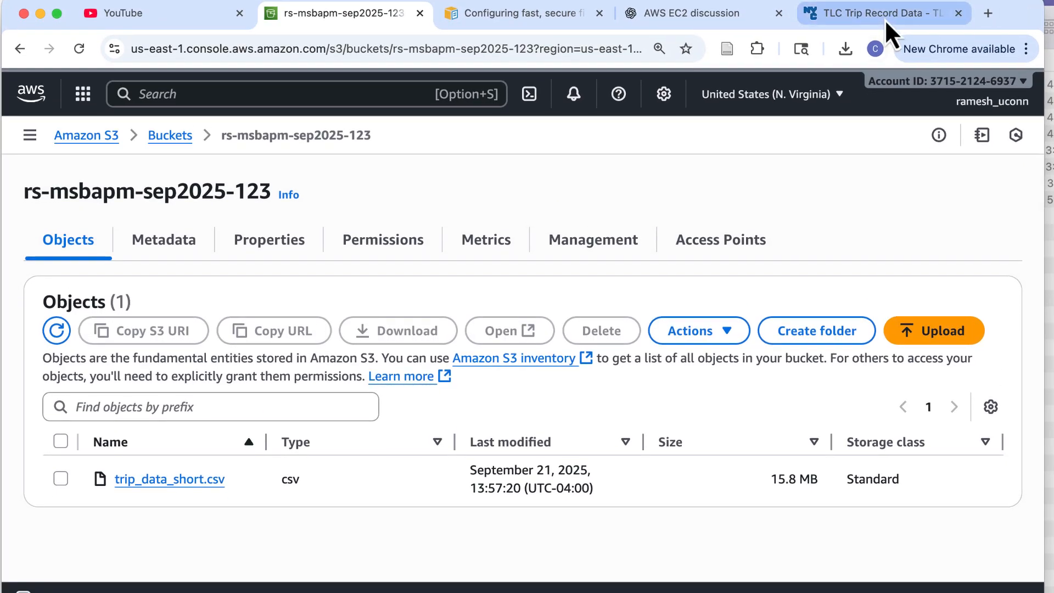
Look through the 2025 links on the TLC Trip Record Data page, then return to the S3 bucket
click(884, 17)
scroll(304, 280, up, 15)
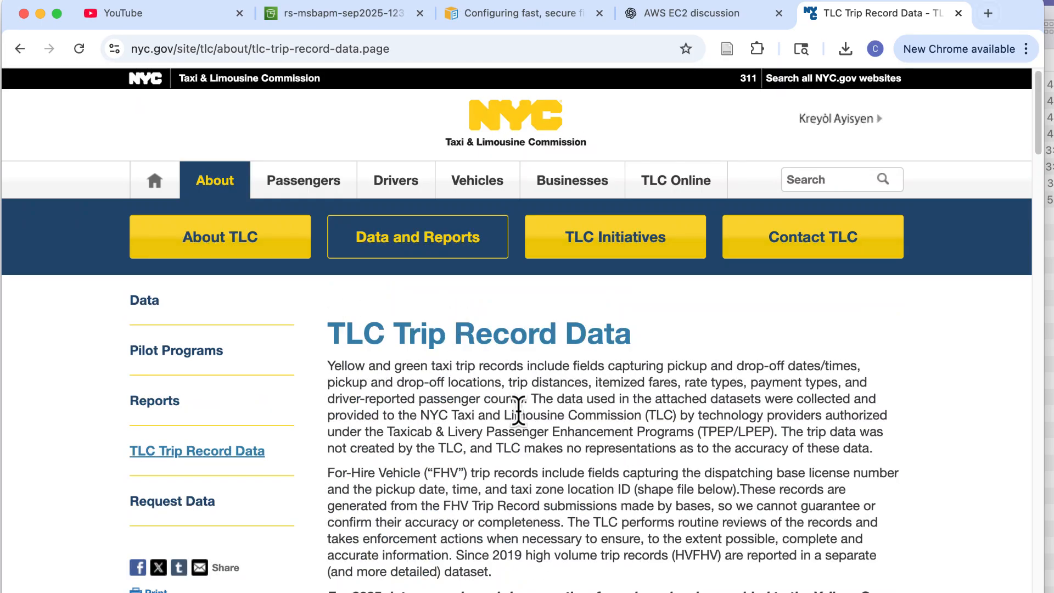
scroll(518, 417, down, 4)
scroll(520, 424, down, 11)
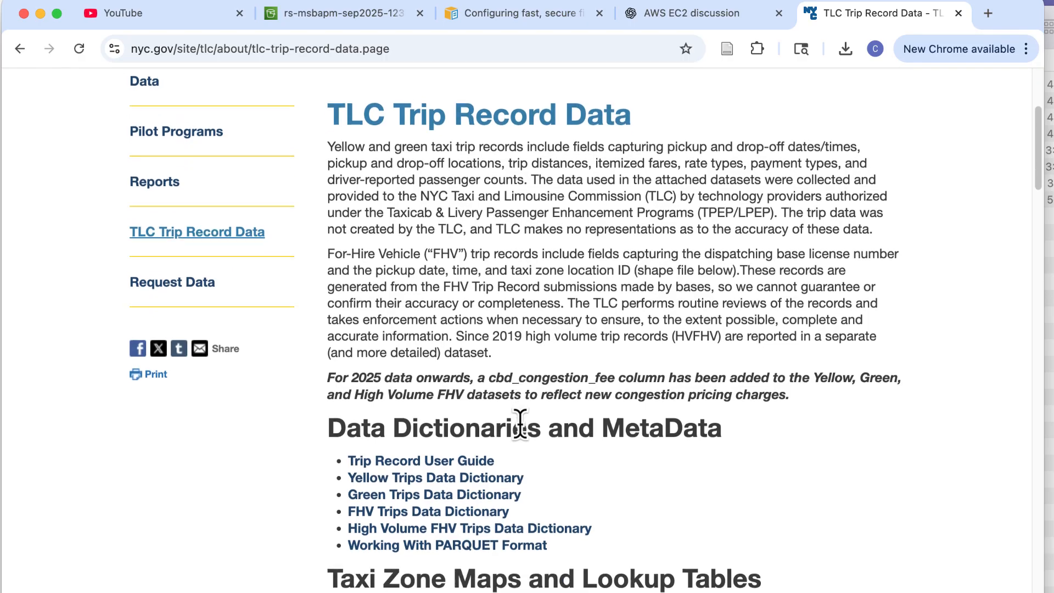
scroll(523, 423, down, 2)
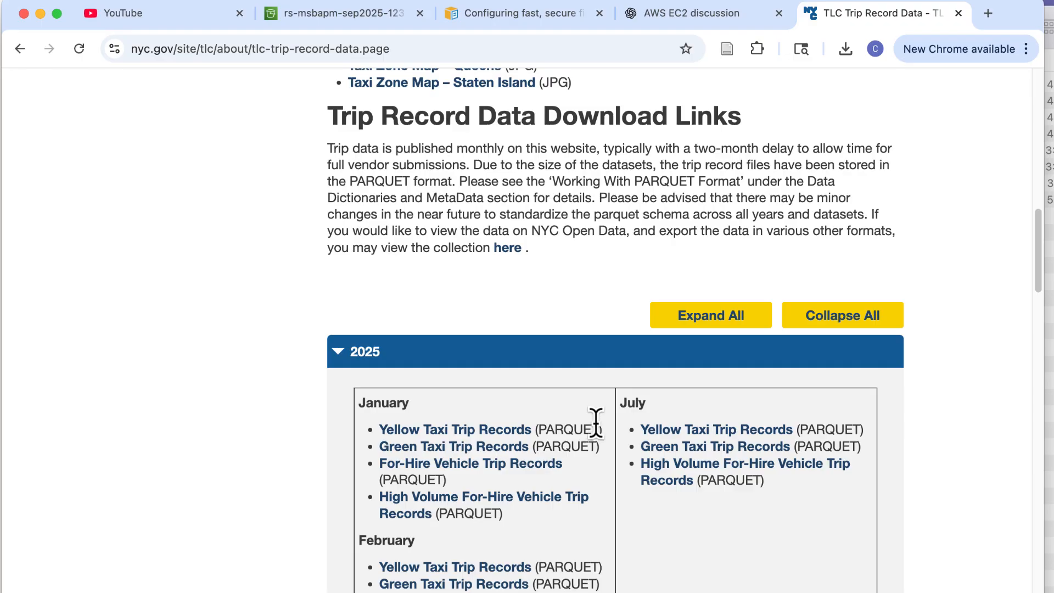
scroll(594, 426, down, 20)
scroll(598, 424, up, 20)
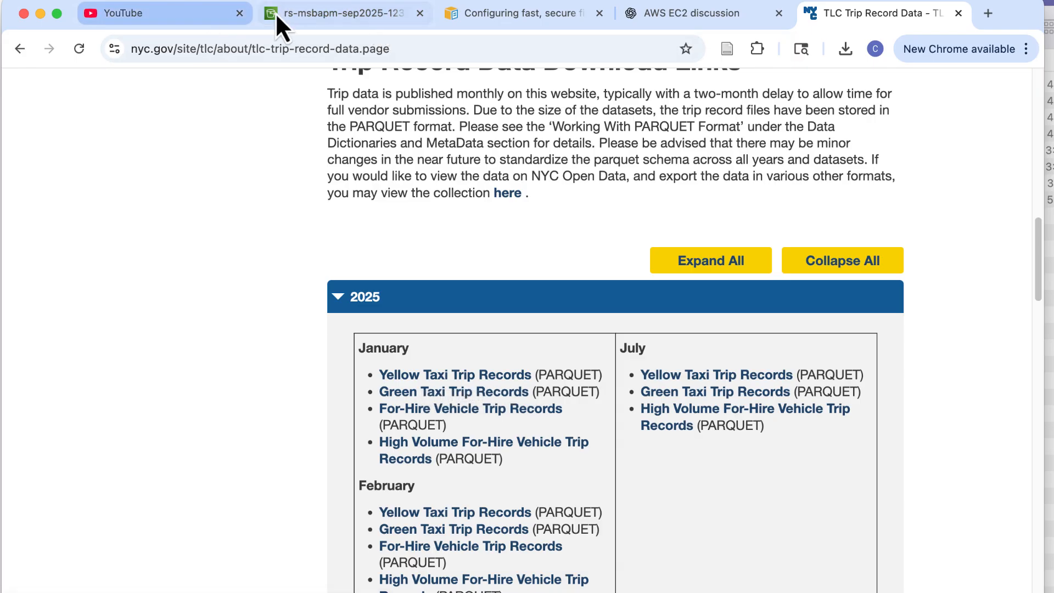
click(311, 12)
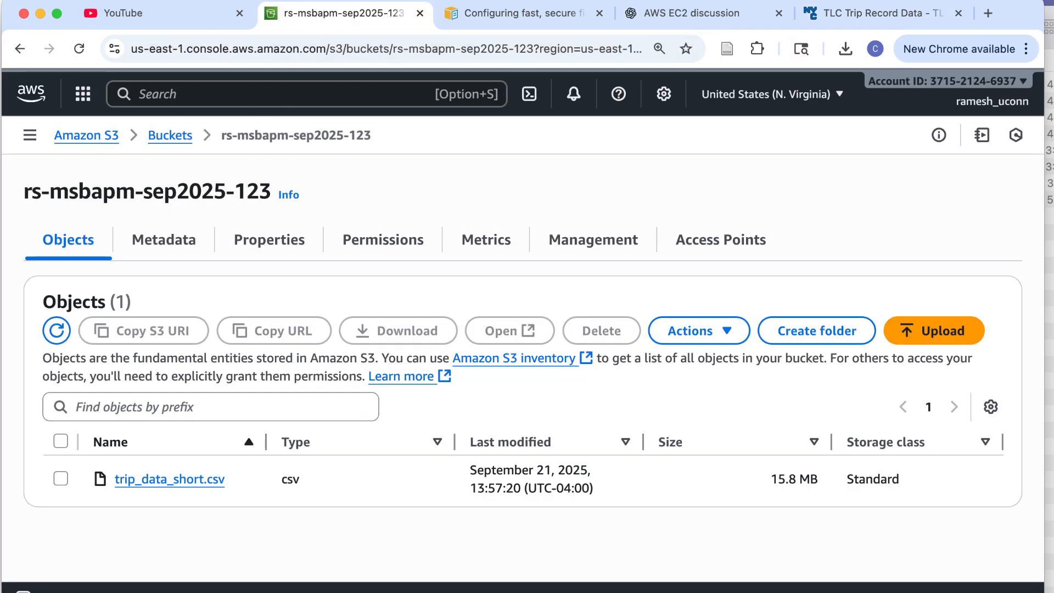
drag(1043, 592, 1053, 592)
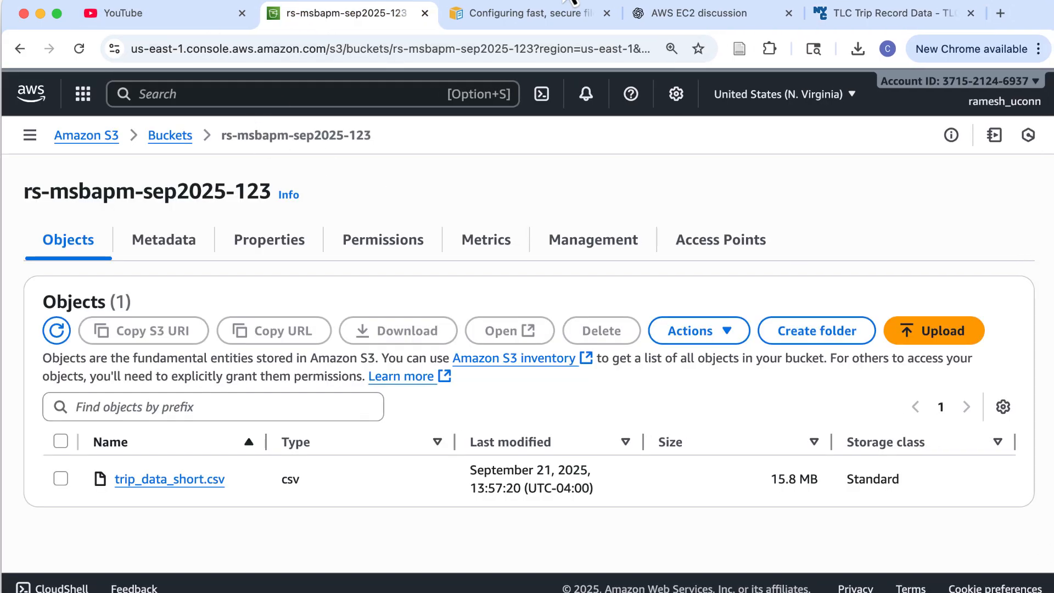
click(822, 15)
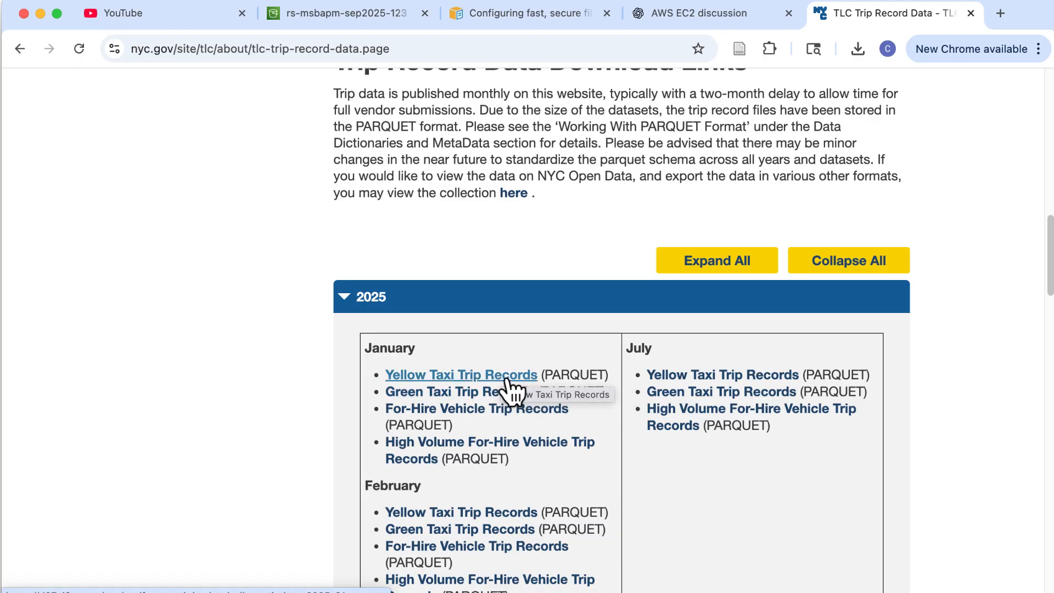
click(384, 20)
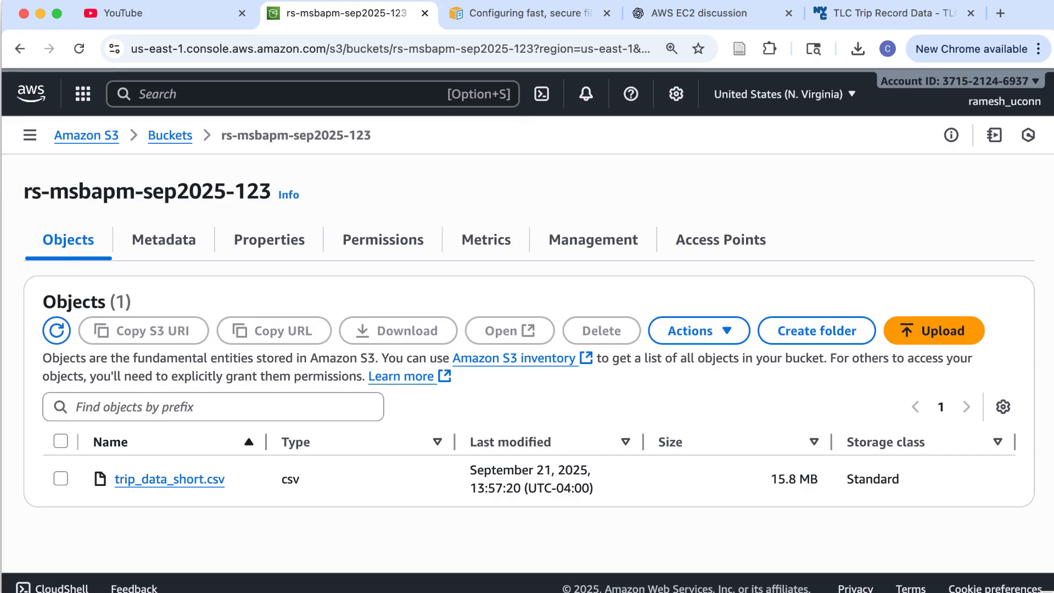
mouse_move(1049, 590)
mouse_down()
mouse_move(1045, 577)
mouse_move(1053, 592)
mouse_up()
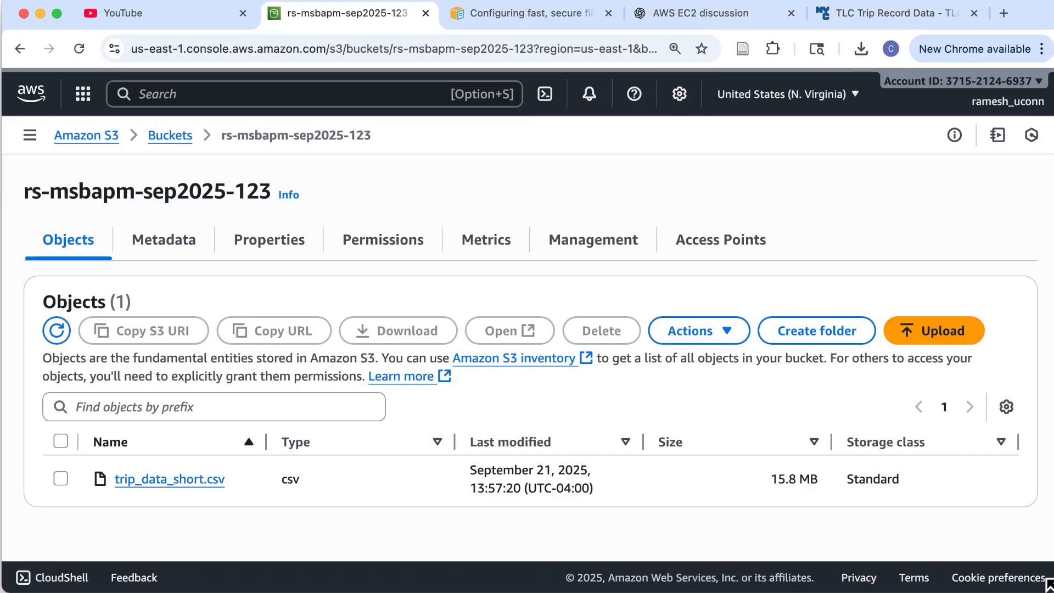
Open CloudShell under the bucket page, reconnect the session and clear the terminal
click(65, 577)
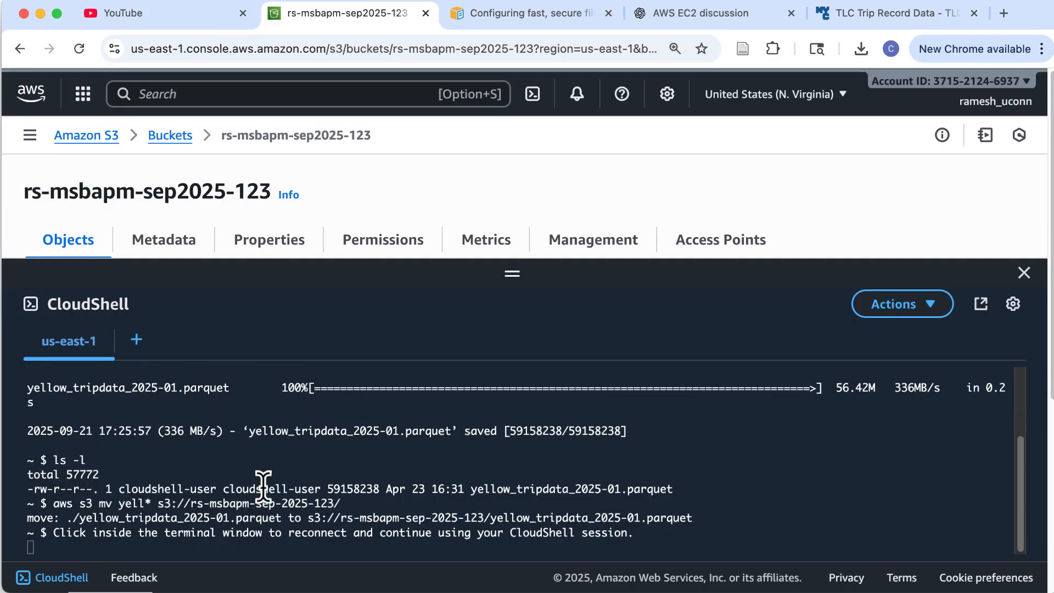
click(650, 529)
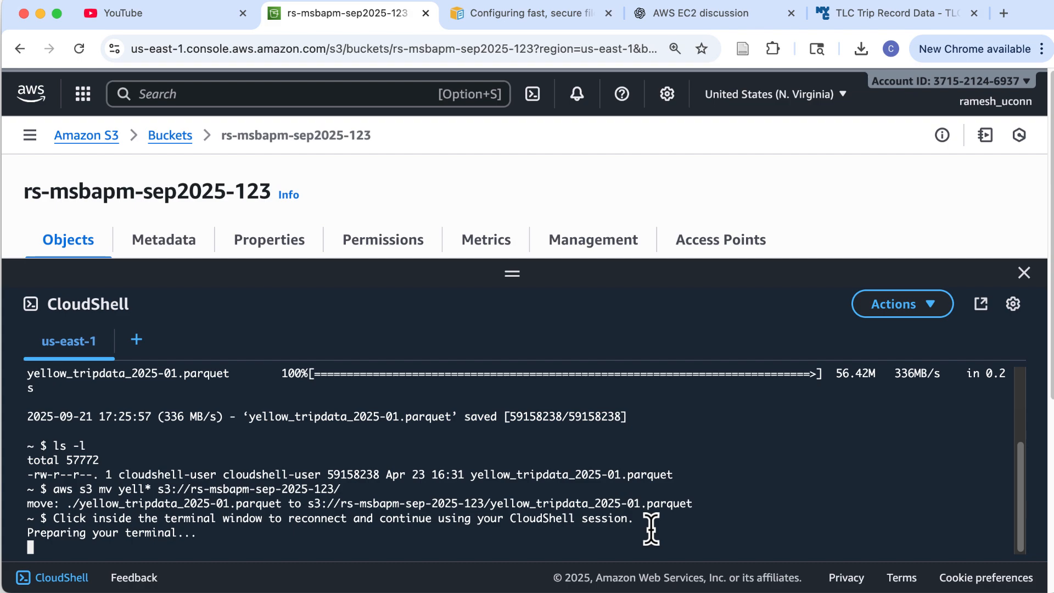
text(clear)
key(Return)
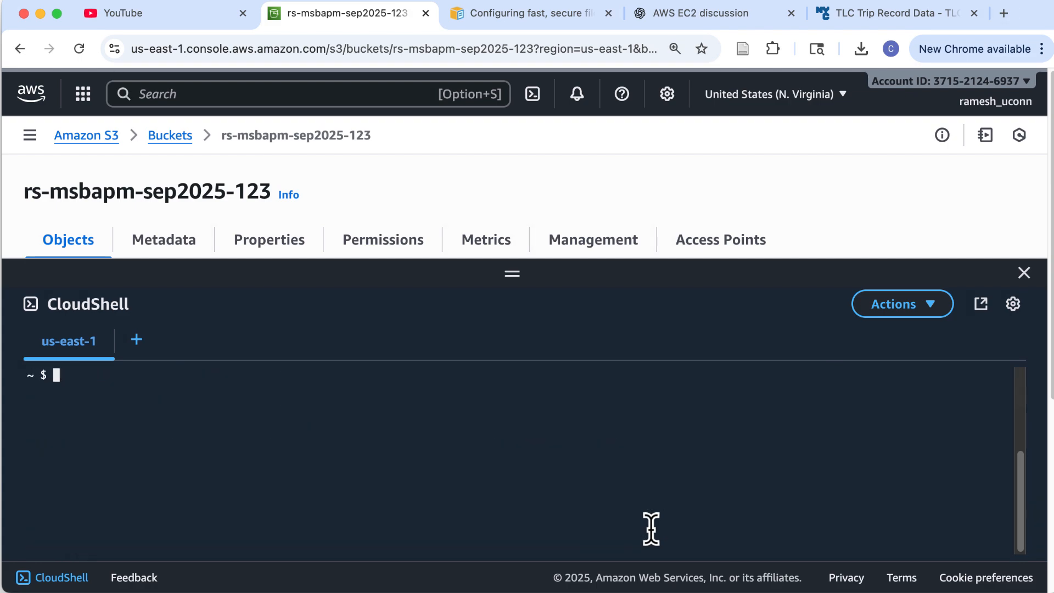
scroll(506, 461, up, 1)
scroll(506, 462, down, 1)
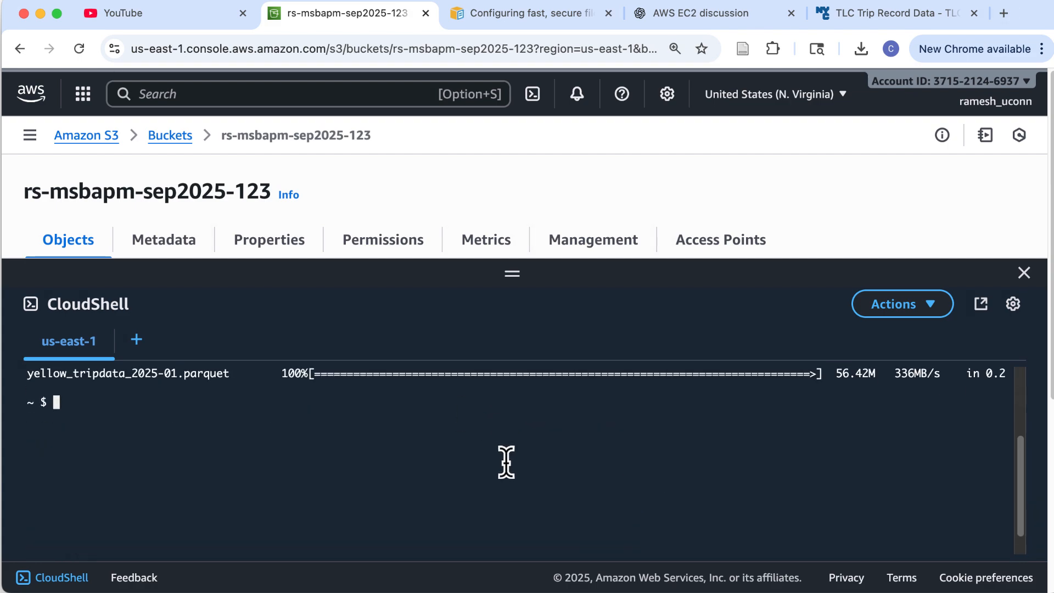
scroll(532, 466, down, 1)
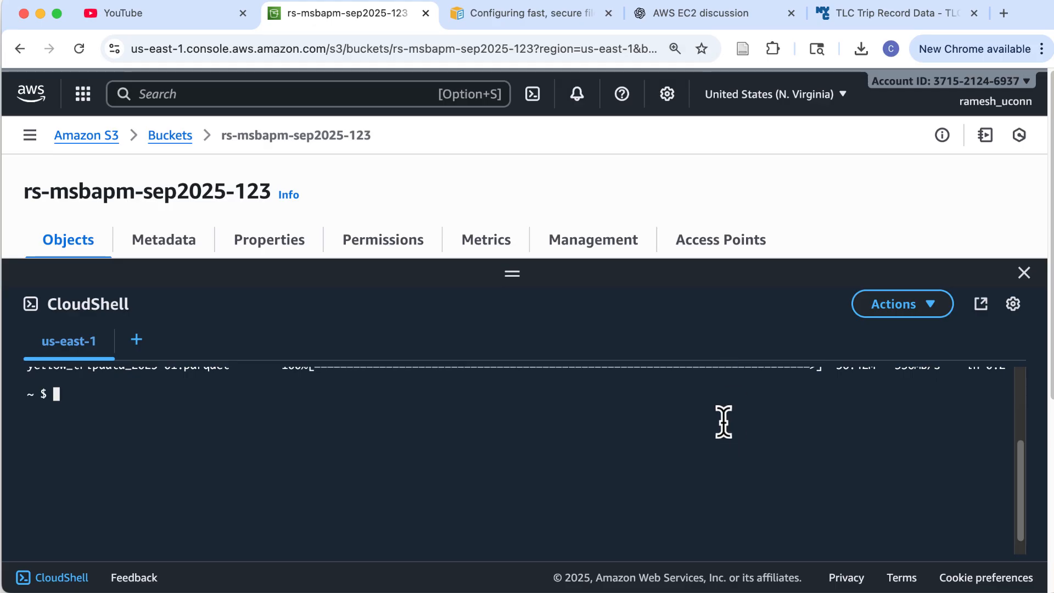
Copy the January 2025 Yellow Taxi Trip Records link (yellow_tripdata_2025-01.parquet) from the TLC page
click(870, 15)
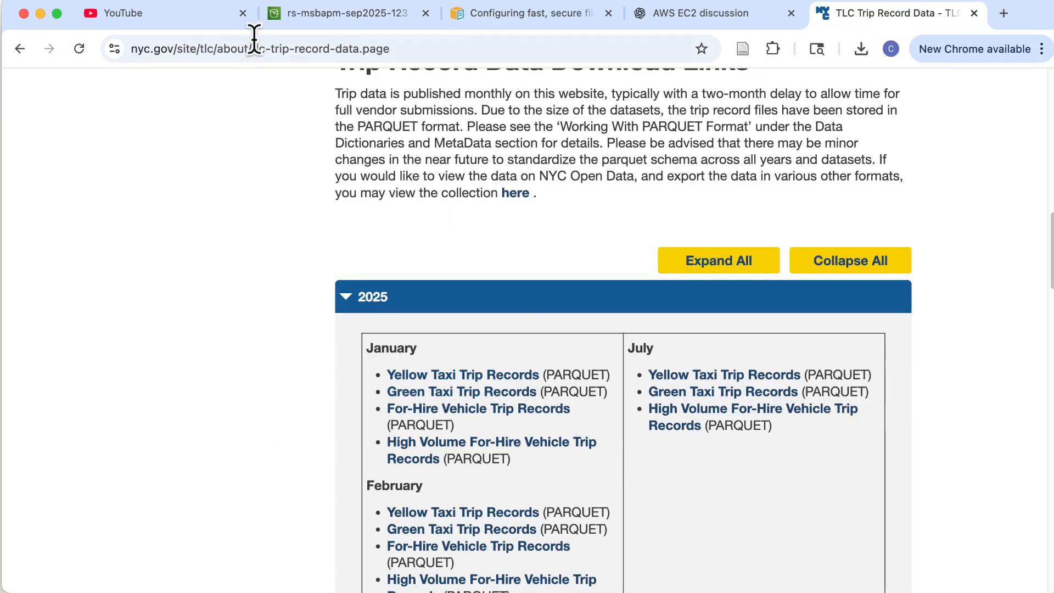
click(313, 24)
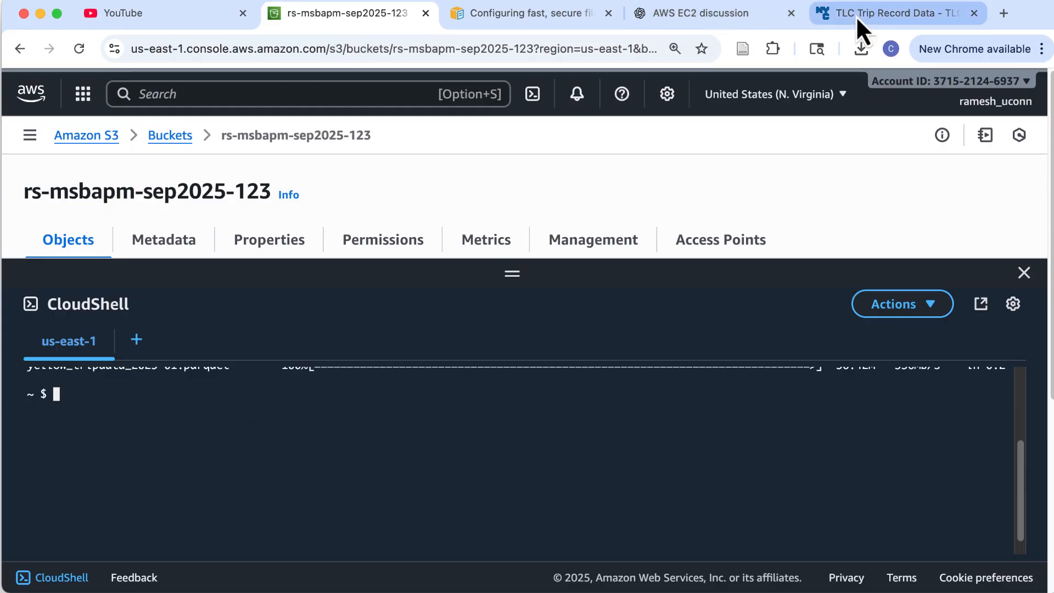
drag(855, 15, 425, 23)
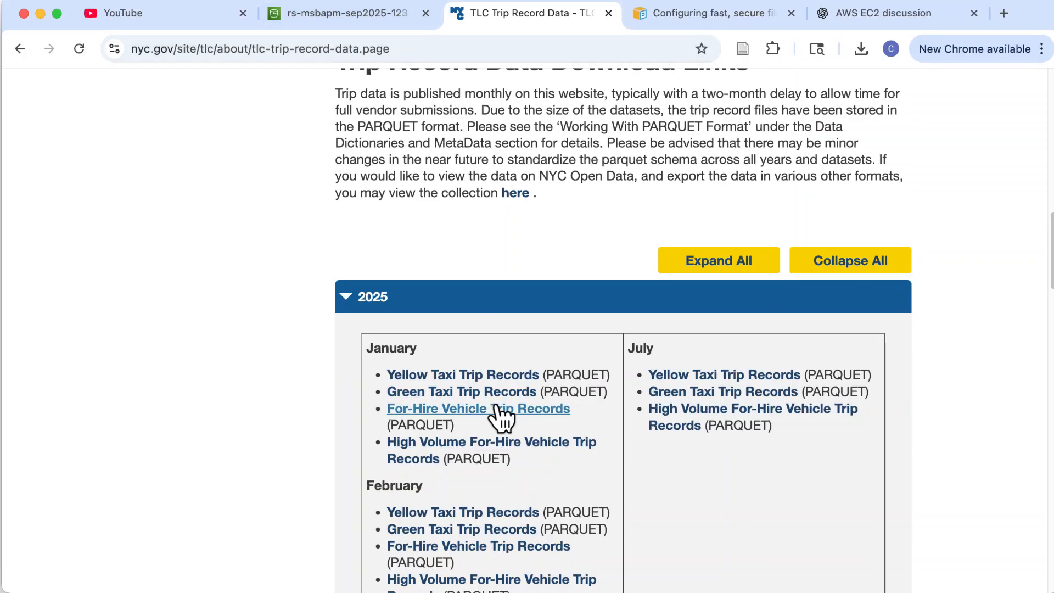
right_click(508, 376)
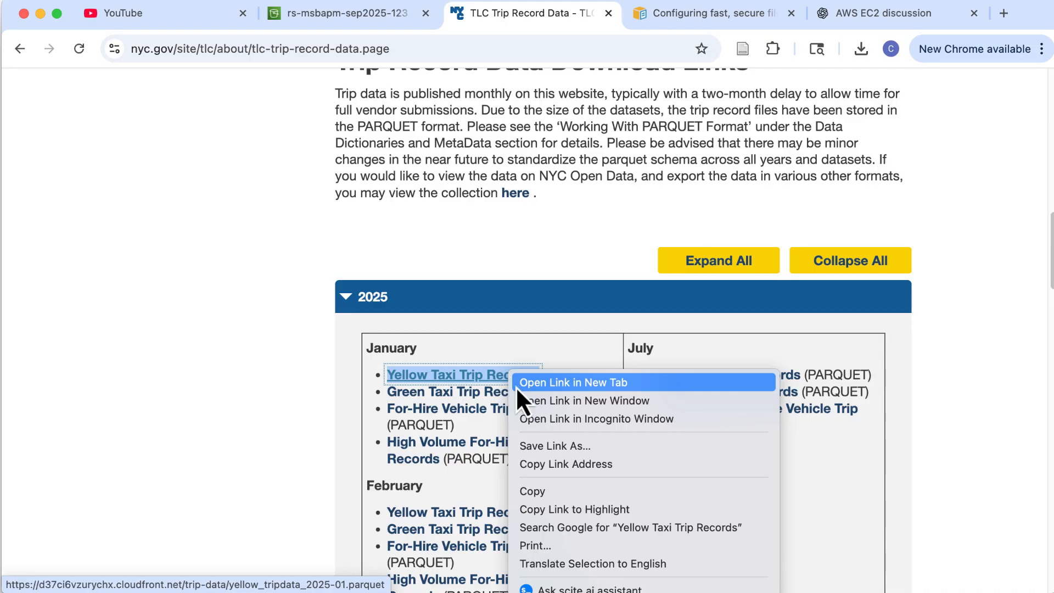
click(553, 471)
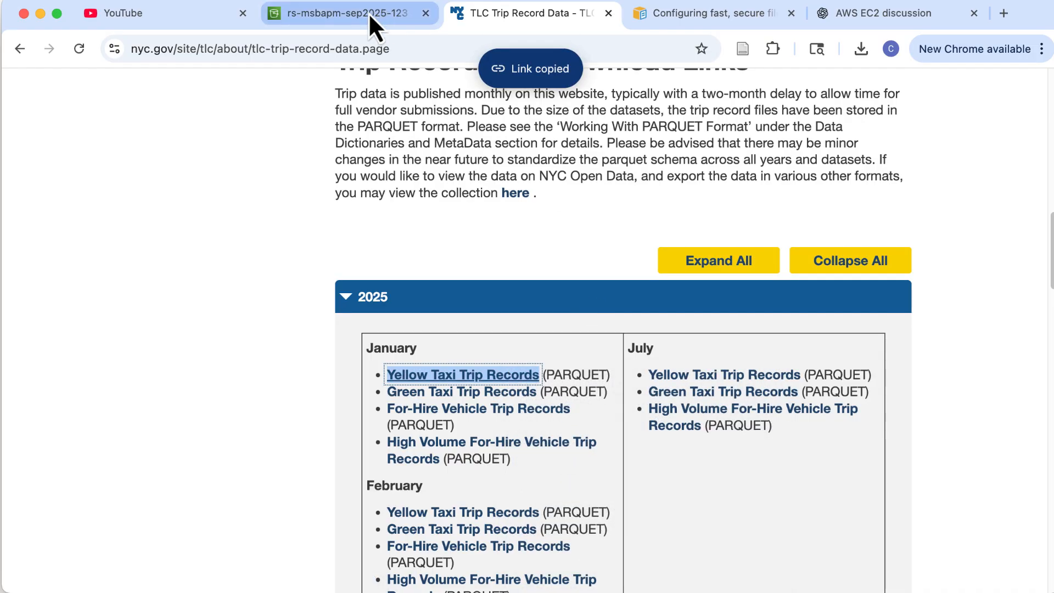
click(430, 21)
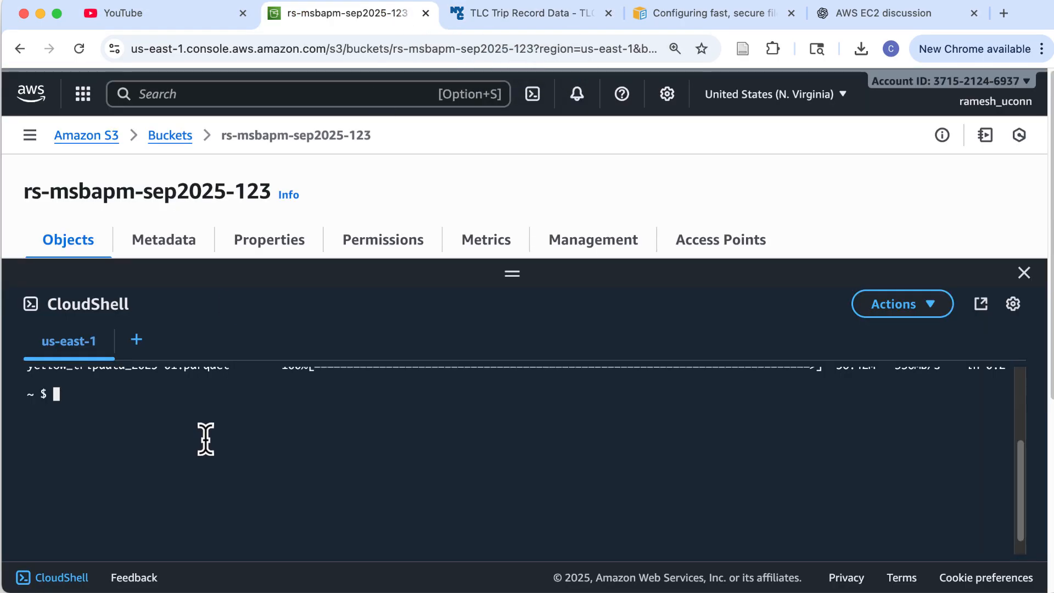
Download yellow_tripdata_2025-01.parquet into CloudShell using wget with the copied link
text(wget)
key(ctrl+v)
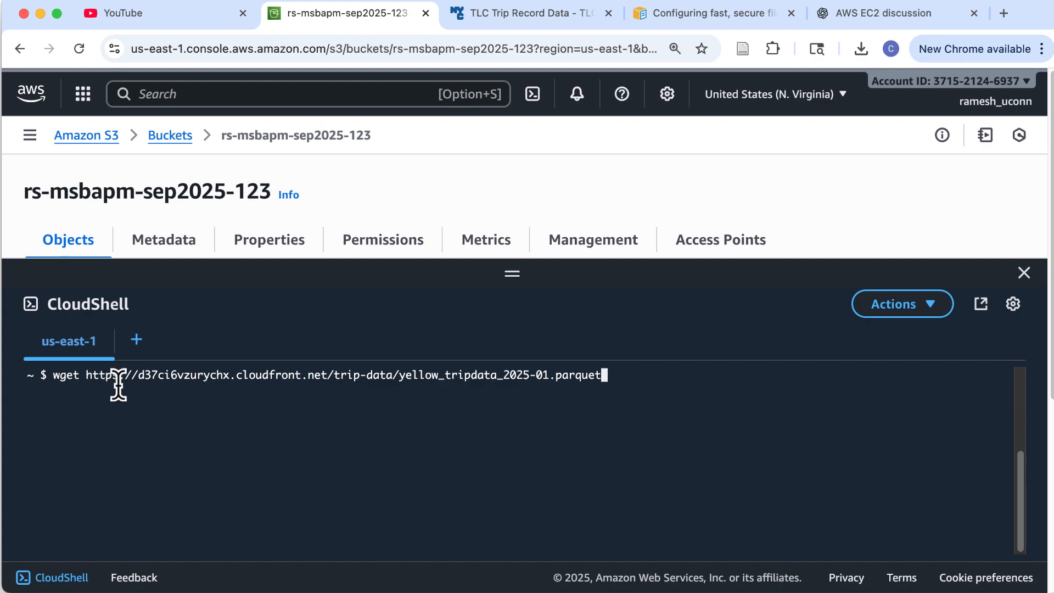
drag(87, 376, 596, 377)
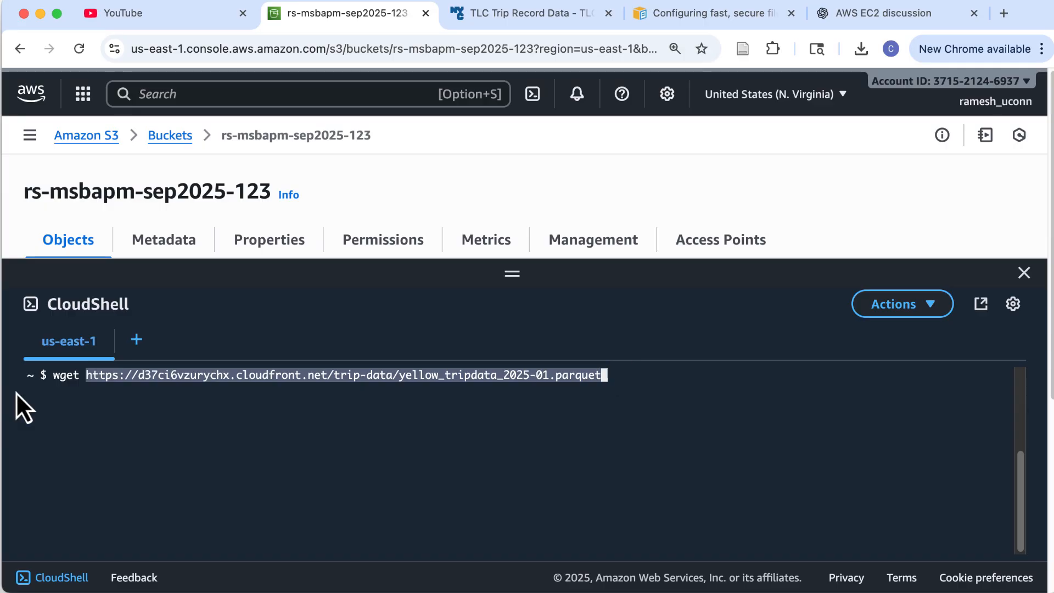
click(66, 379)
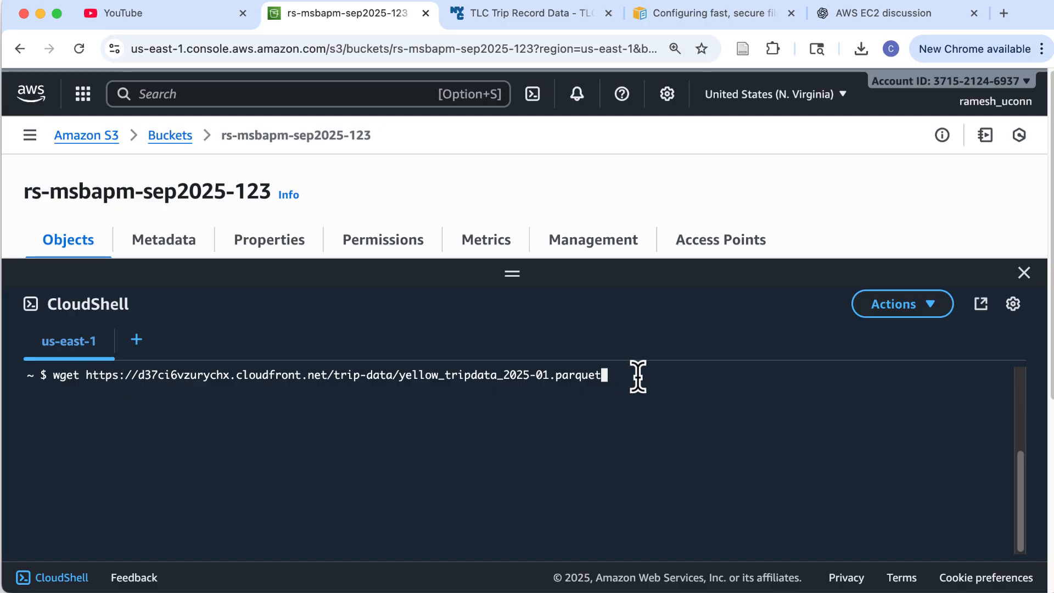
key(Return)
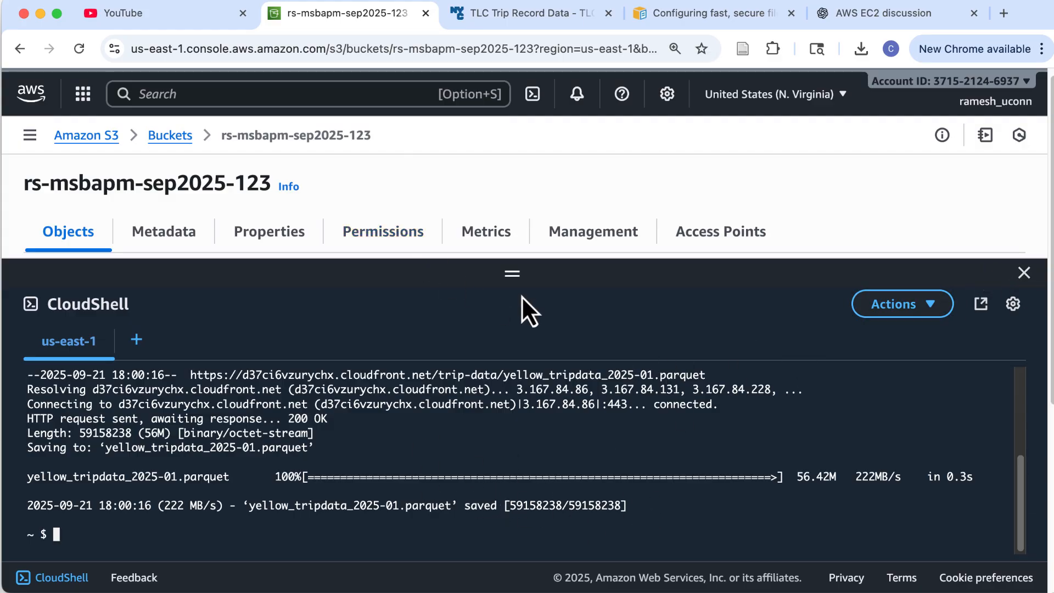
drag(513, 273, 518, 439)
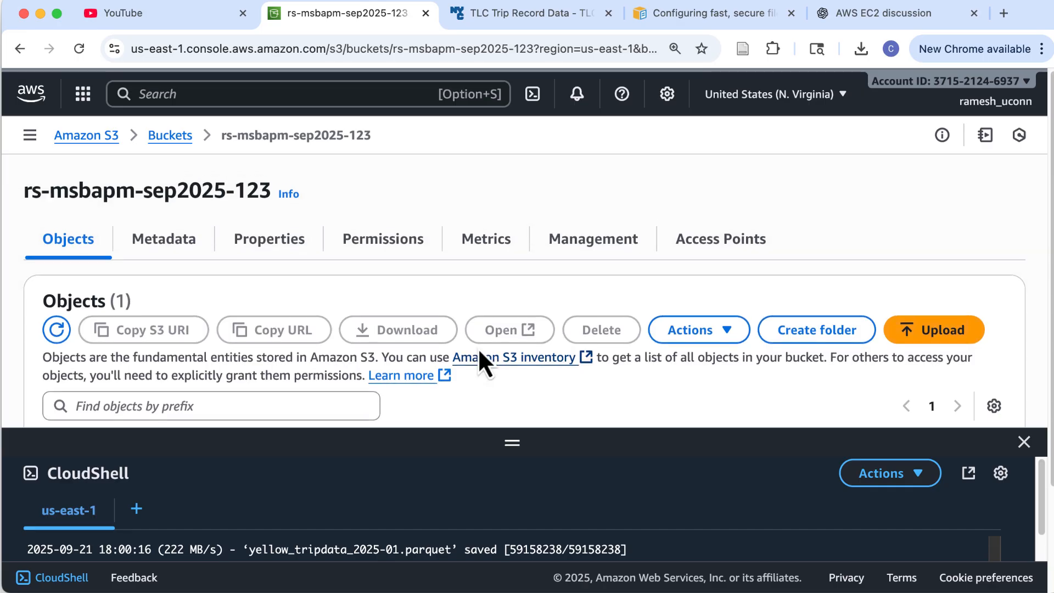
Enlarge the terminal, recall the earlier aws s3 cp command and change cp to mv
scroll(478, 347, down, 2)
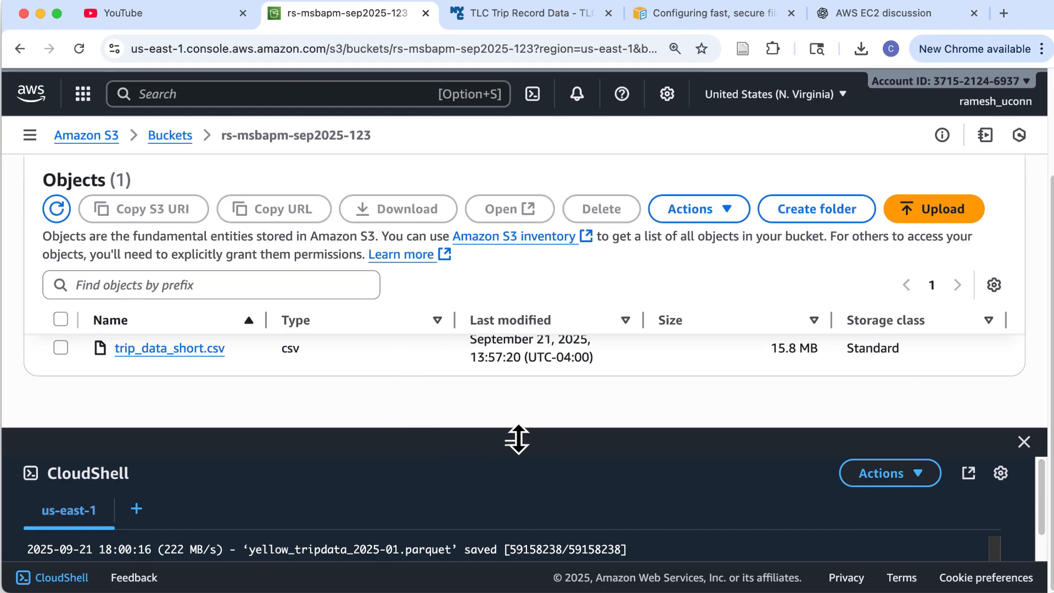
drag(517, 435, 513, 273)
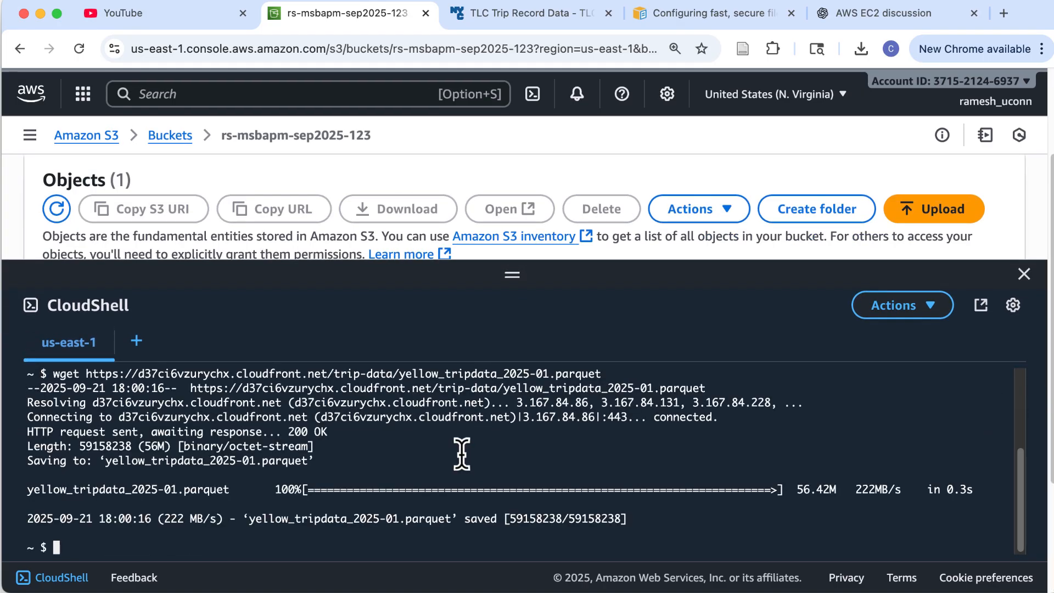
text(aws s3 cp mydata.csv s3://my-bucket/data/mydata.csv)
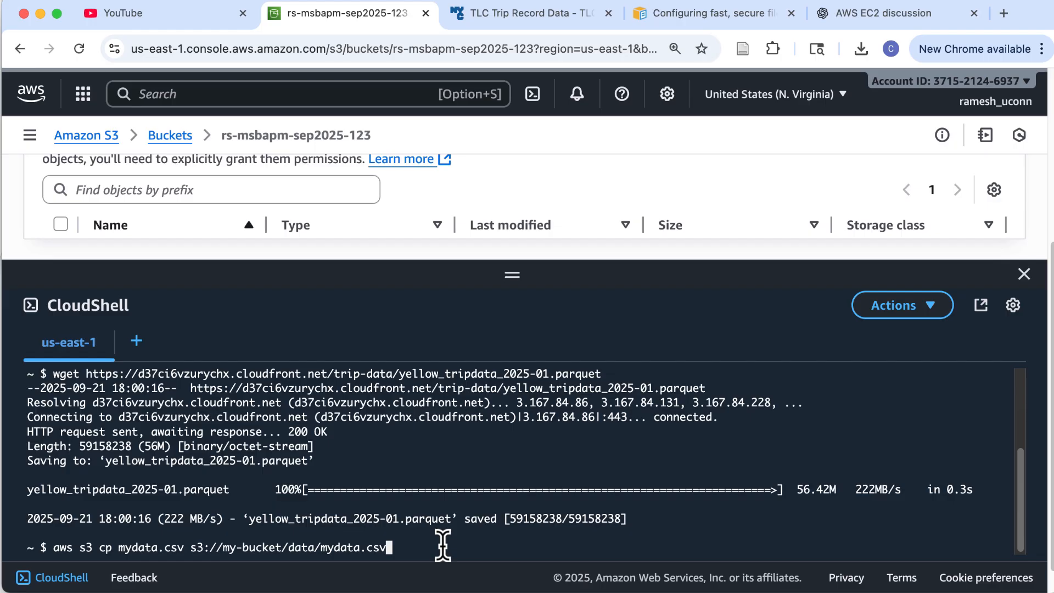
key(Left)
key(Left)
key(Left)
key(Left)
key(Left)
key(Left)
key(Left)
key(Left)
key(Left)
key(Left)
key(Left)
key(Left)
key(Left)
key(Left)
key(Left)
key(Left)
key(Left)
key(Left)
key(Left)
key(Left)
key(Left)
key(Left)
key(Left)
key(Left)
key(Left)
key(Left)
key(Left)
key(Left)
key(Left)
key(Left)
key(Left)
key(Left)
key(Left)
key(Left)
key(Left)
key(Left)
key(Left)
key(Left)
key(Left)
key(Left)
key(Left)
key(Left)
key(Left)
key(Left)
key(Left)
key(Left)
key(Left)
key(Right)
key(Right)
key(Right)
key(Right)
key(Right)
key(Right)
key(Right)
key(Left)
key(Left)
key(Left)
key(Left)
key(Left)
key(Left)
key(Left)
key(Right)
key(Right)
key(Right)
key(Right)
key(Right)
key(Right)
key(Right)
key(Right)
Replace the mydata.csv source with yellow_* and delete the old destination, leaving s3://
key(Right)
key(BackSpace)
key(BackSpace)
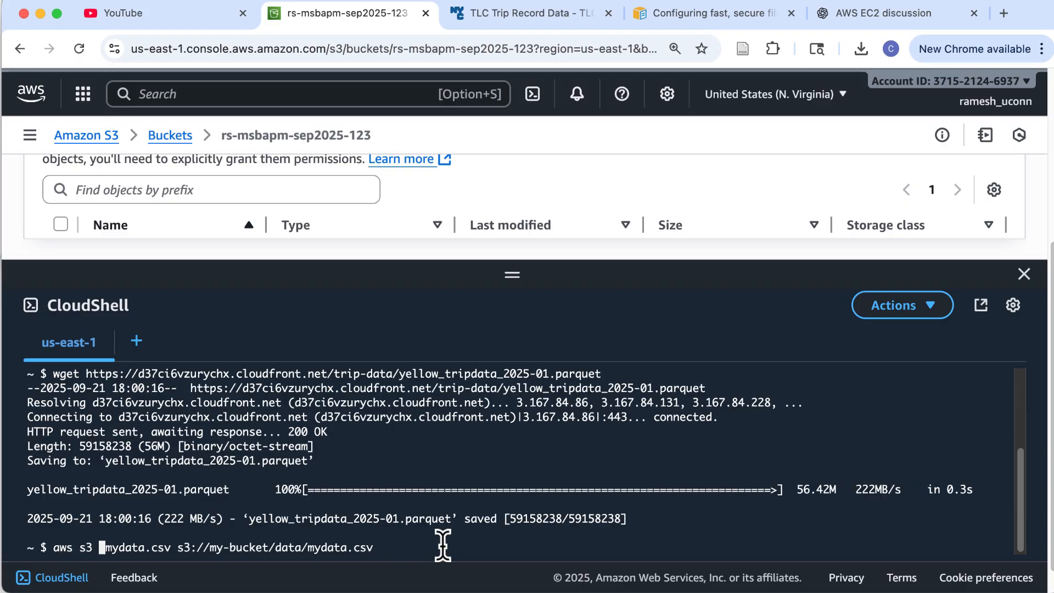
text(mv)
key(Right)
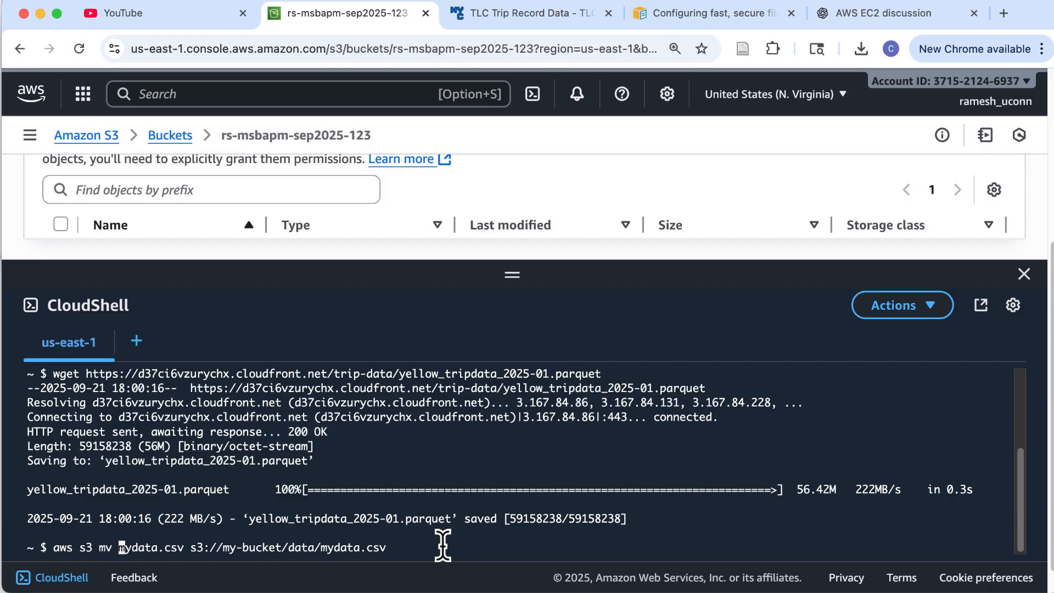
key(Delete)
key(Delete)
key(Delete)
key(Delete)
key(Delete)
key(Delete)
key(Delete)
key(Delete)
key(Delete)
key(Delete)
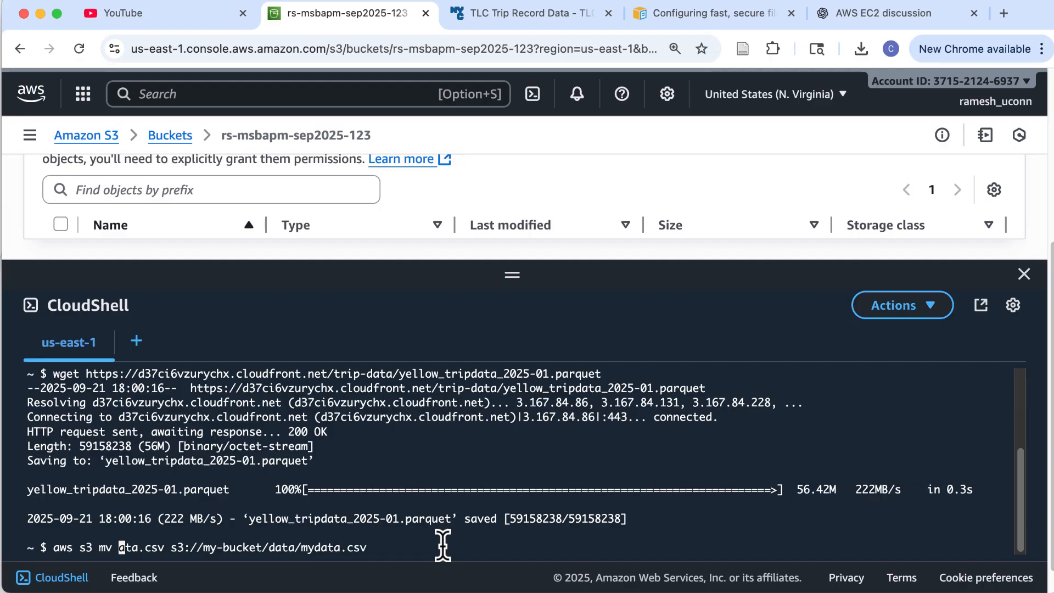
key(Delete)
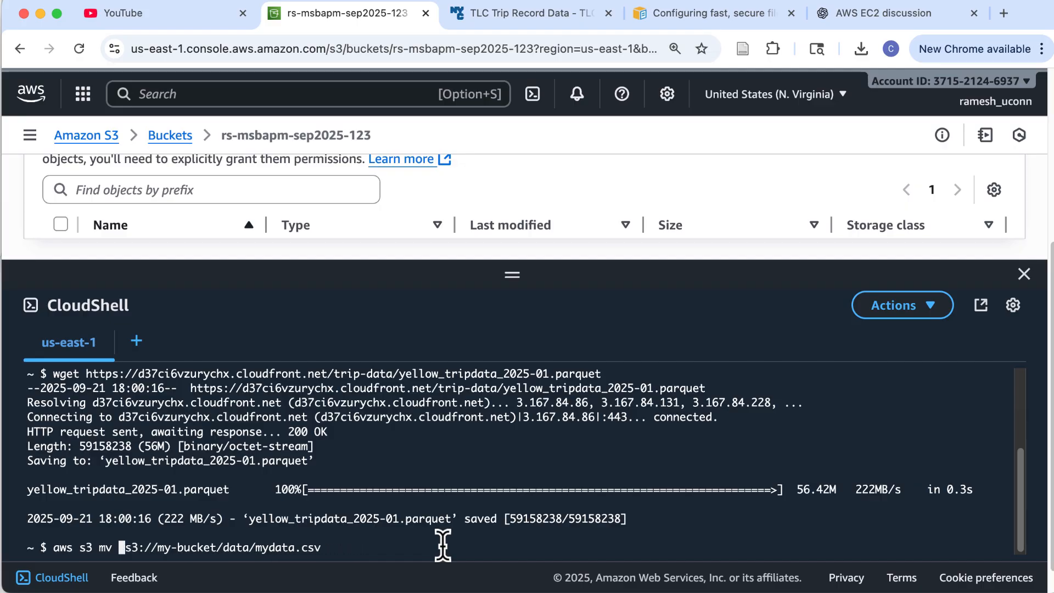
text(yellow)
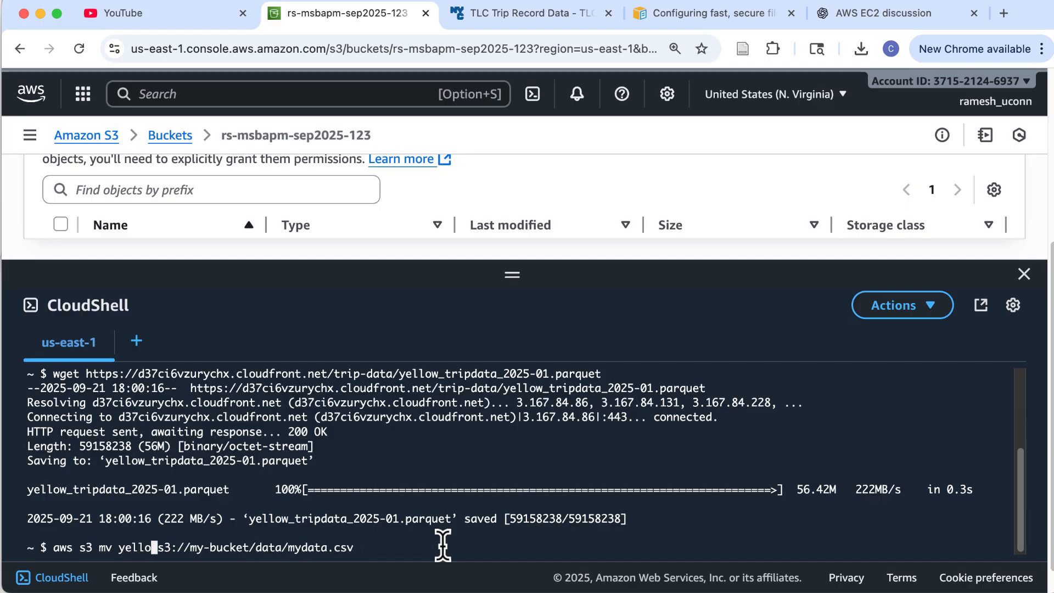
text(_)
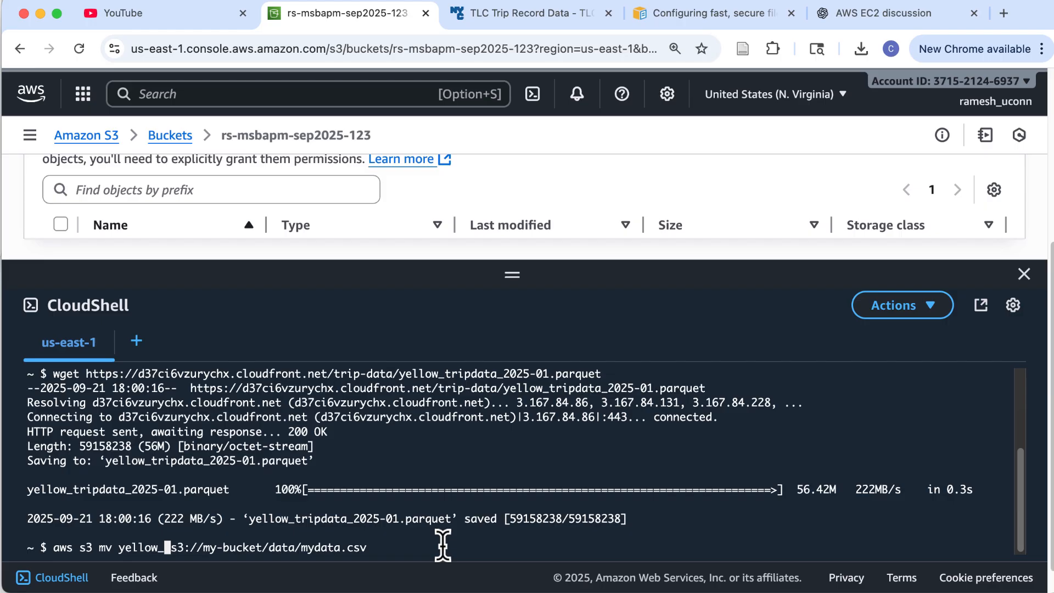
text(*)
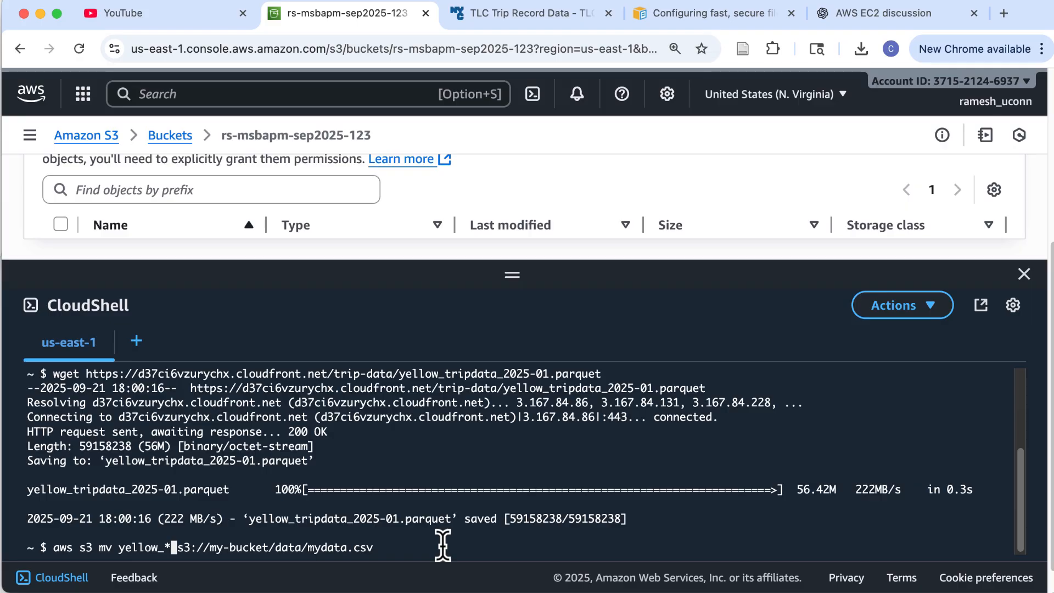
drag(249, 518, 449, 519)
click(447, 521)
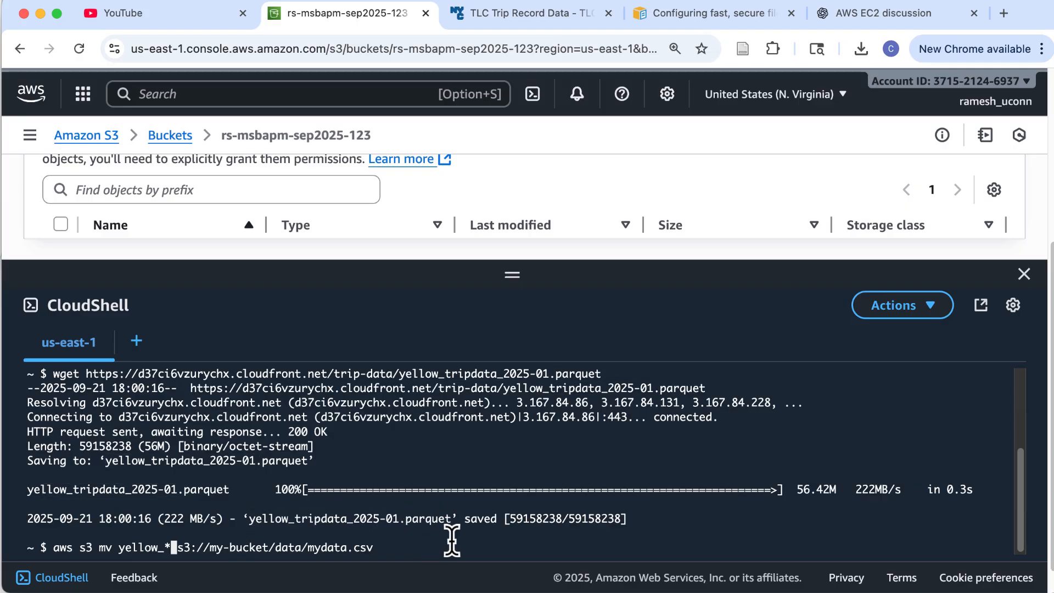
key(Right)
key(Right)
key(Right)
key(Right)
key(Right)
key(Right)
key(Delete)
key(Delete)
key(Delete)
key(Delete)
key(Delete)
key(Delete)
key(Delete)
key(Delete)
key(Delete)
key(Delete)
key(Delete)
key(Delete)
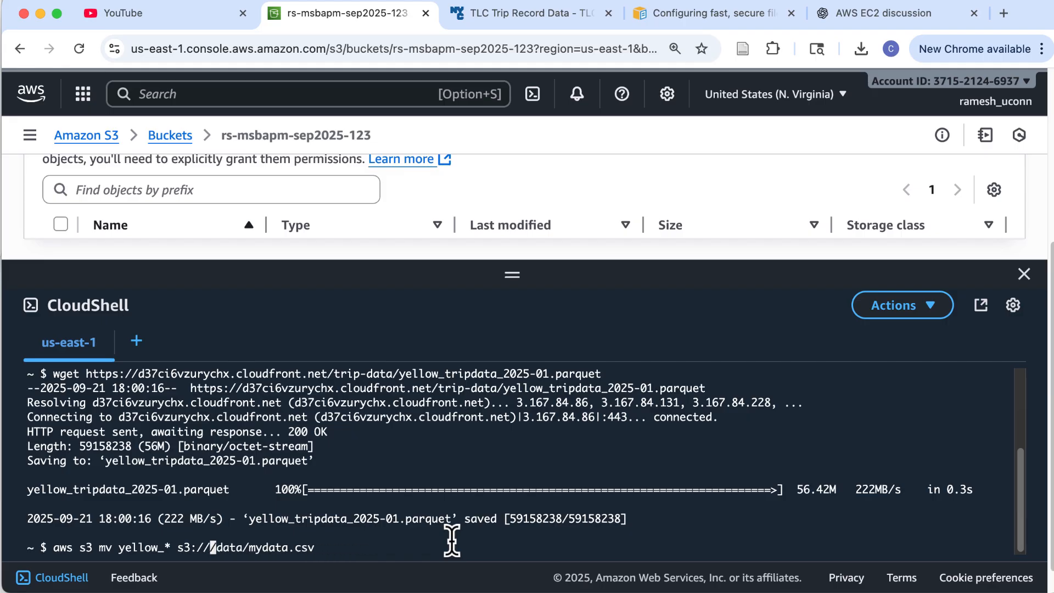
key(Delete)
key(Delete)
key(Delete)
key(Delete)
key(Delete)
key(Delete)
key(Delete)
key(Delete)
key(Delete)
key(Delete)
key(Delete)
key(Delete)
key(Delete)
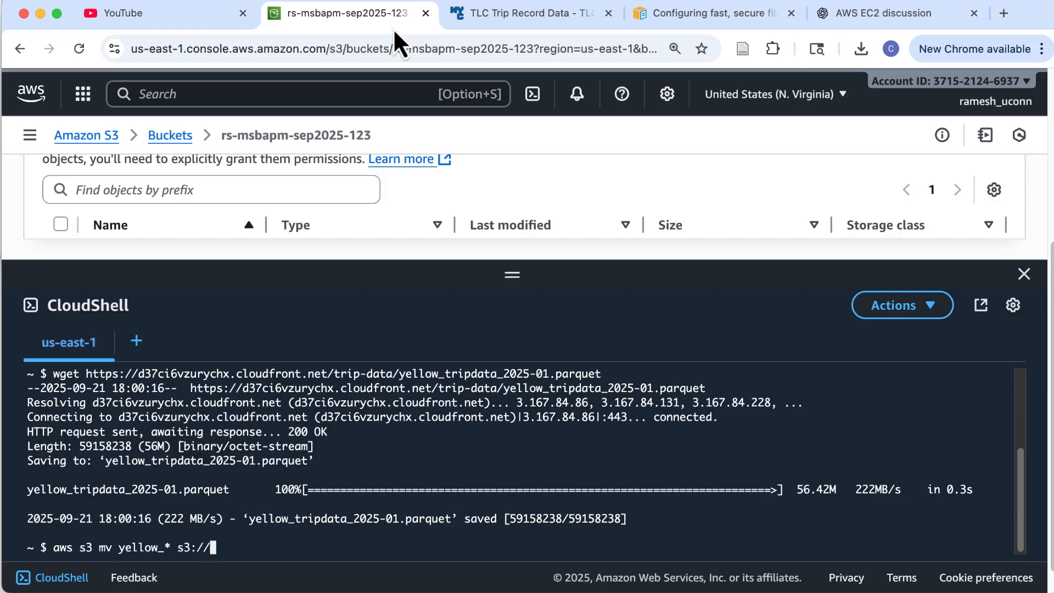
Complete and run aws s3 mv yellow_* s3://rs-msbapm-sep2025-123/ using the copied bucket name
drag(223, 136, 322, 135)
click(222, 137)
drag(222, 137, 375, 137)
key(super+c)
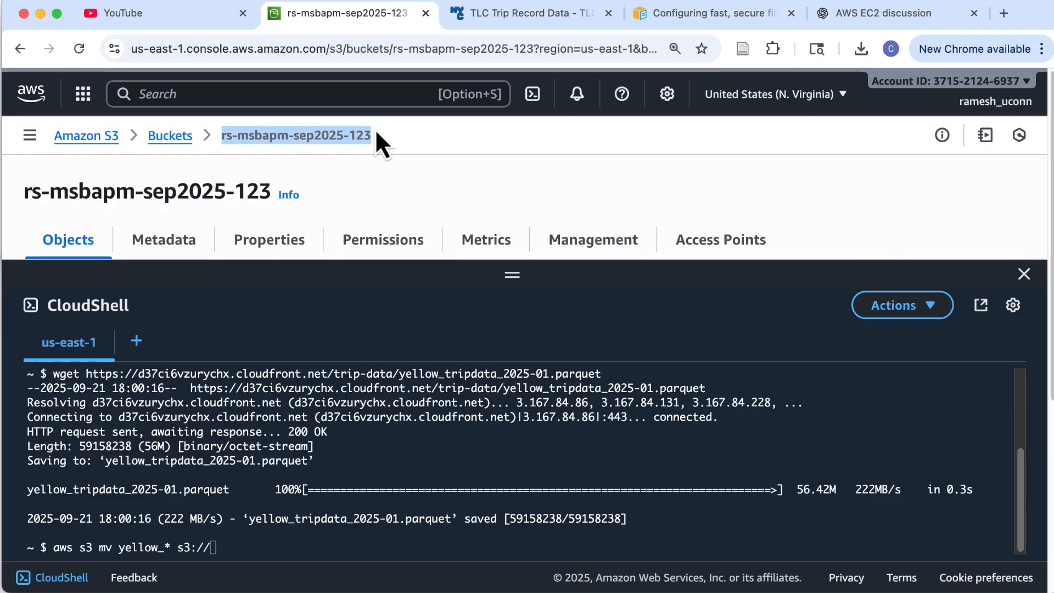
click(264, 548)
key(super+v)
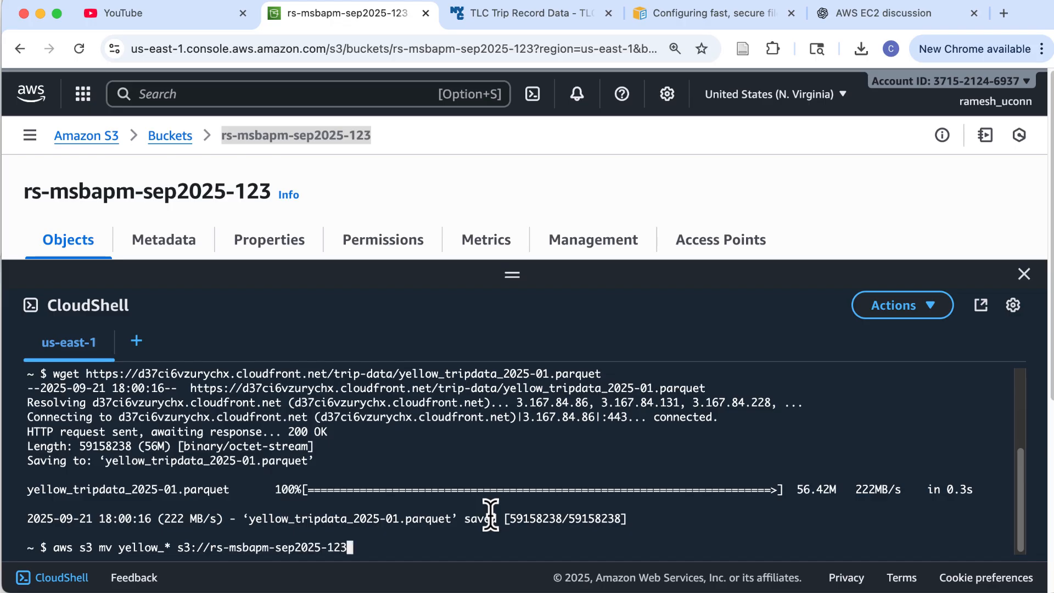
text(/)
drag(211, 547, 367, 543)
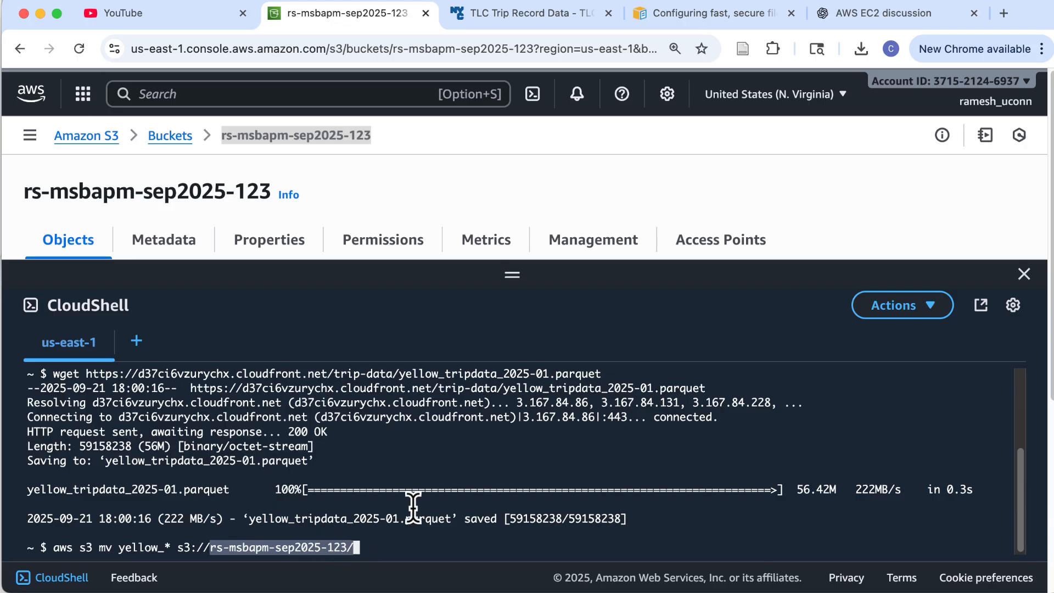
click(447, 460)
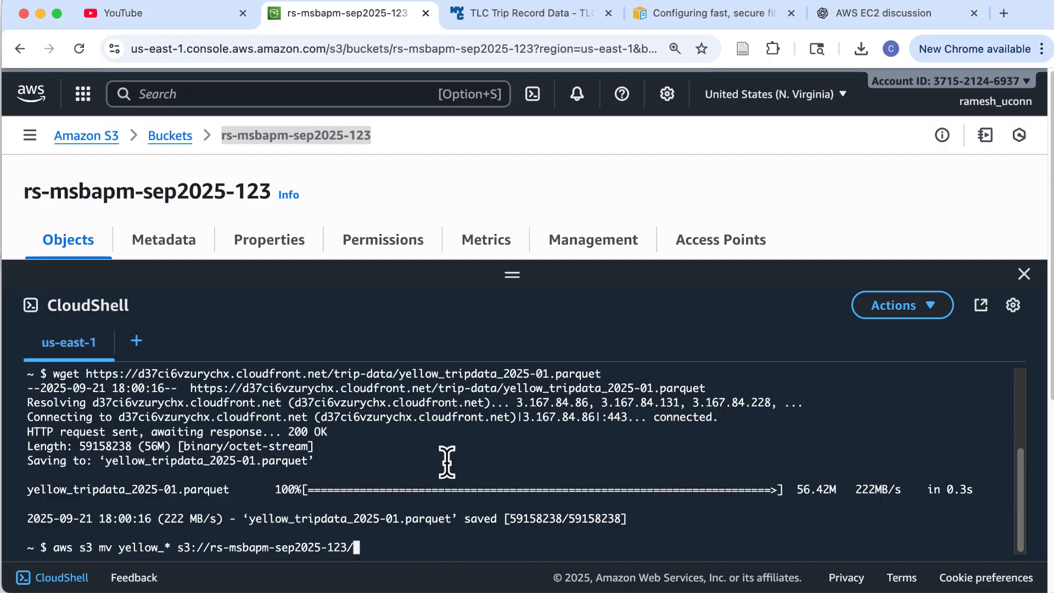
key(Return)
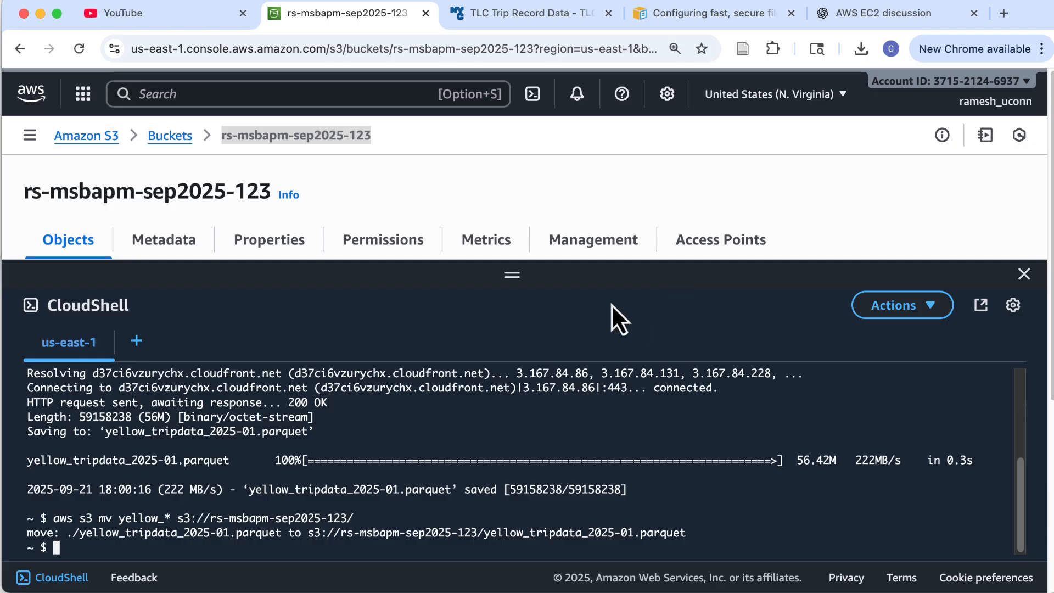
Collapse CloudShell and refresh the object list to show the parquet file beside trip_data_short.csv
drag(524, 278, 513, 543)
scroll(442, 445, down, 1)
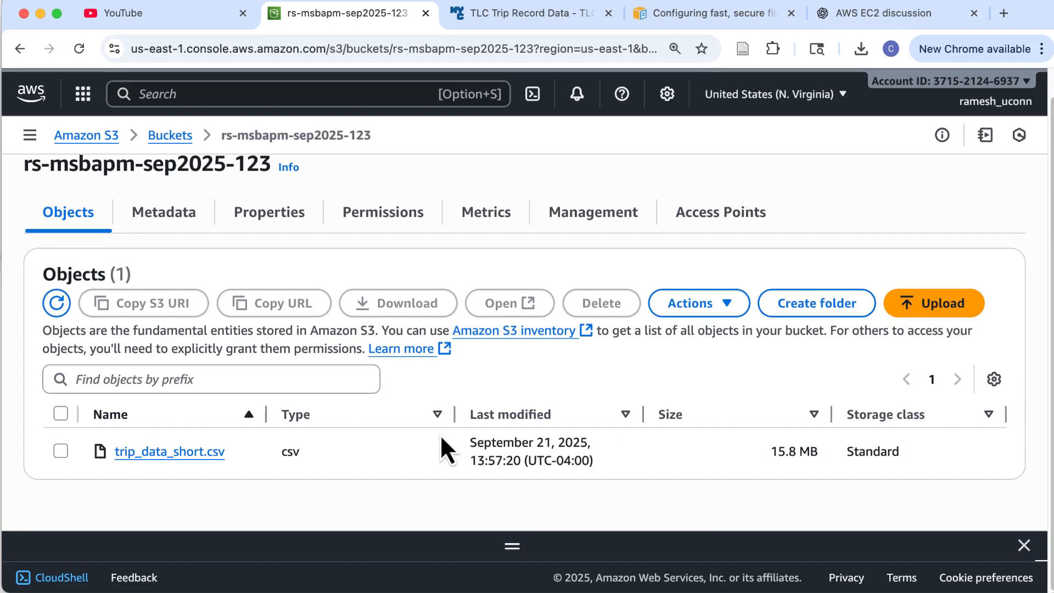
click(57, 303)
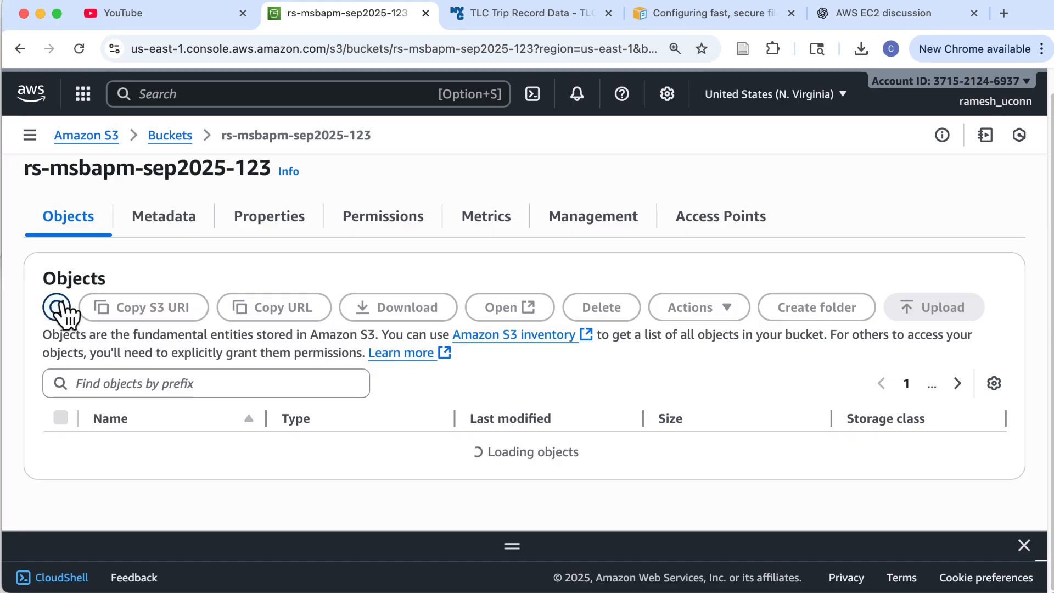